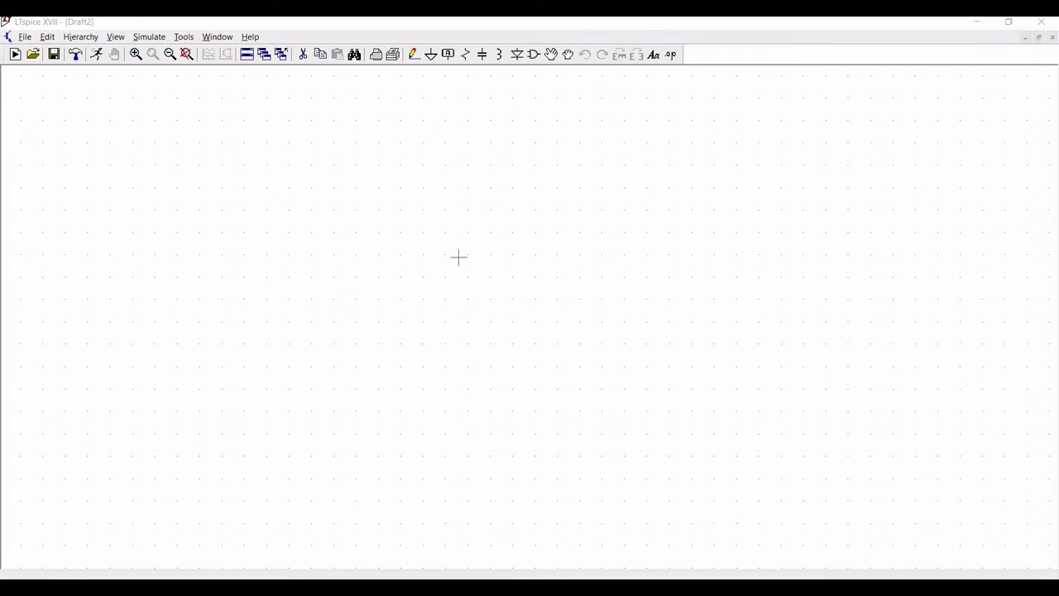
Choose the LM741 from the OpAmps component library for placement
{"action": "left_click", "coordinate": [534, 54]}
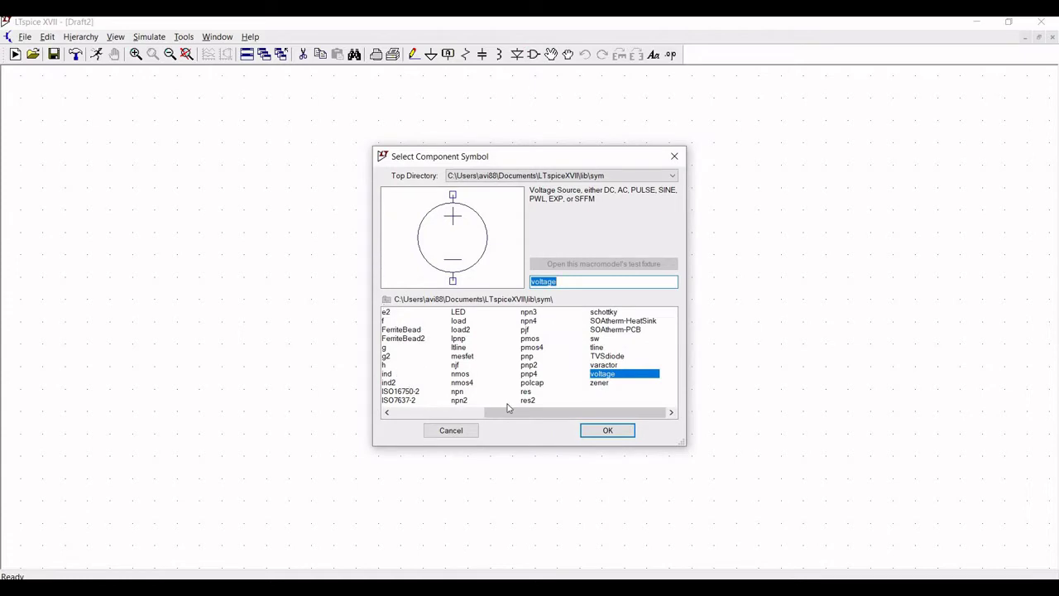
{"action": "left_click", "coordinate": [406, 412]}
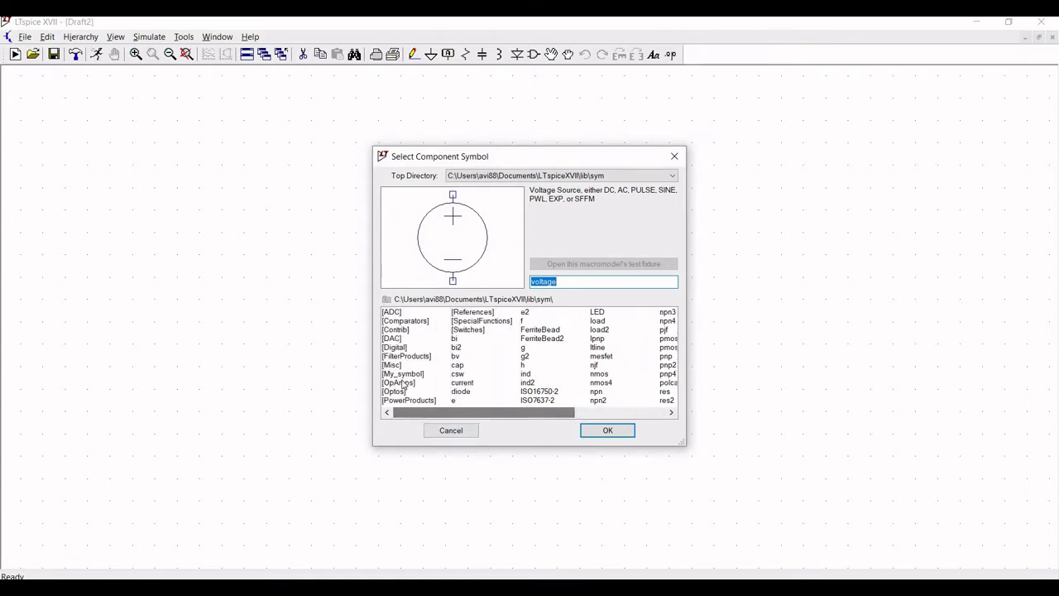
{"action": "double_click", "coordinate": [425, 382]}
{"action": "left_click", "coordinate": [487, 413]}
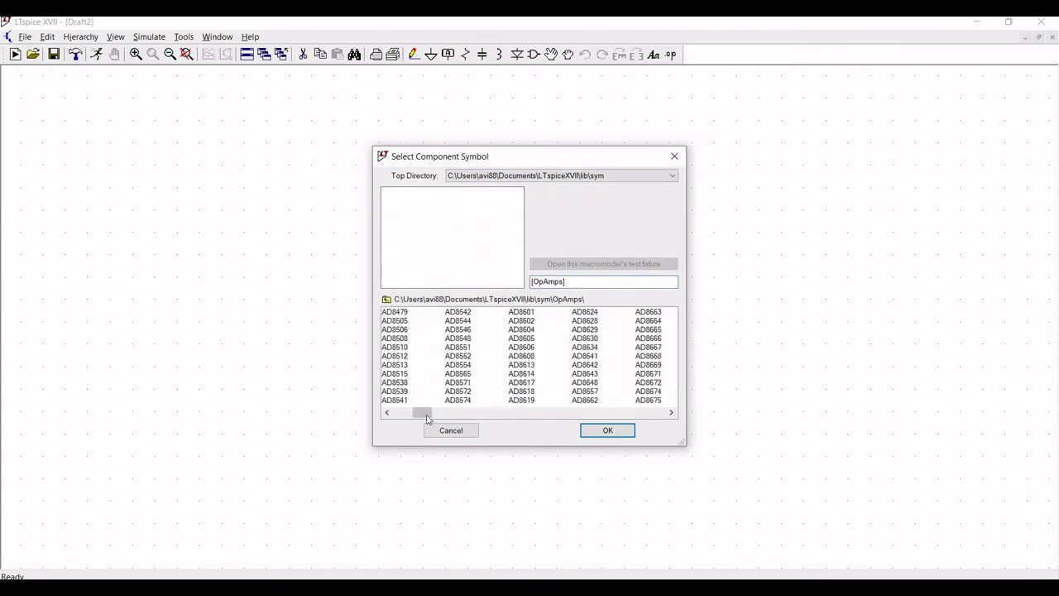
{"action": "left_click_drag", "start_coordinate": [431, 412], "coordinate": [464, 410]}
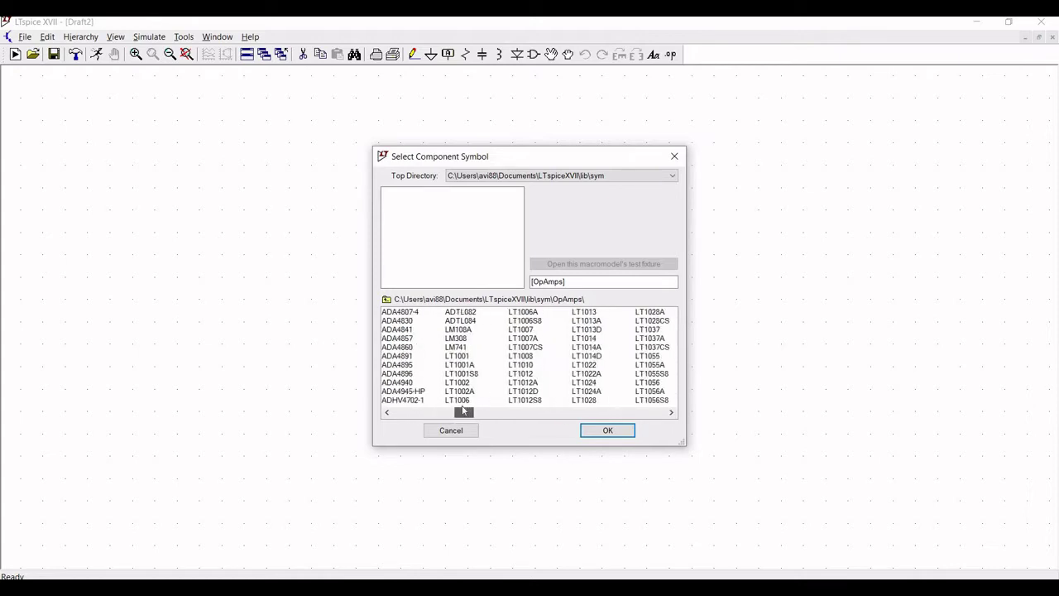
{"action": "left_click", "coordinate": [469, 348]}
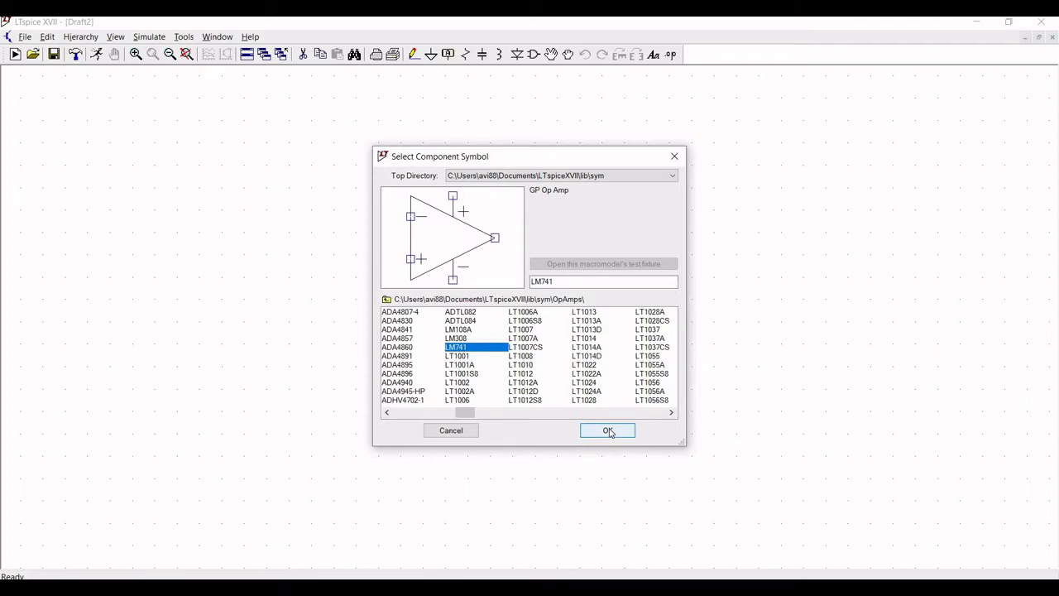
{"action": "left_click", "coordinate": [609, 431]}
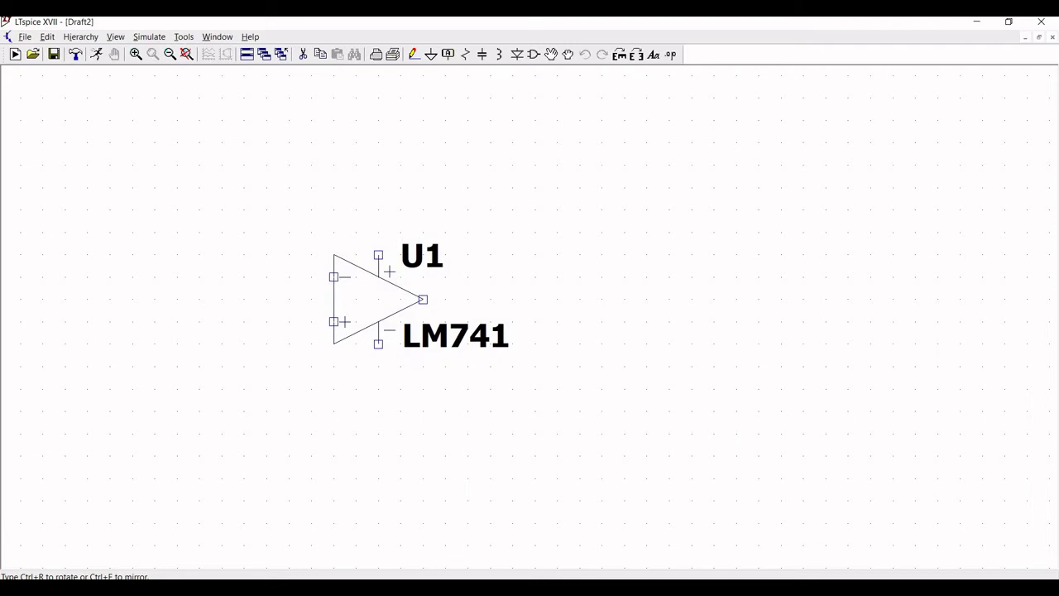
Mirror the op amp and rotate it 180° so the non-inverting input is on top, then place two copies side by side with a wide gap
{"action": "key", "text": "ctrl+e"}
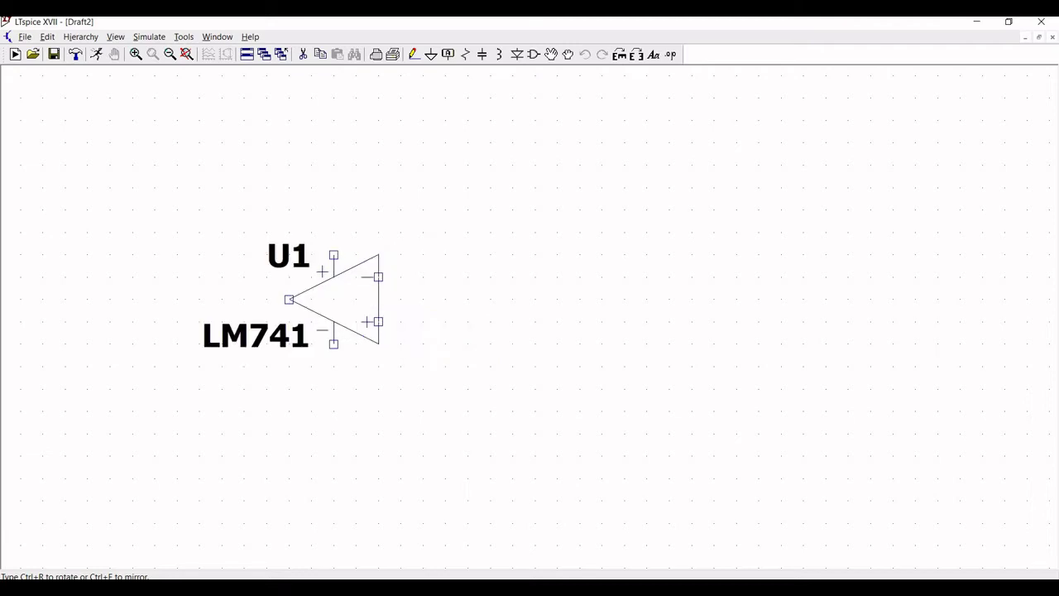
{"action": "key", "text": "ctrl+r"}
{"action": "key", "text": "ctrl+r"}
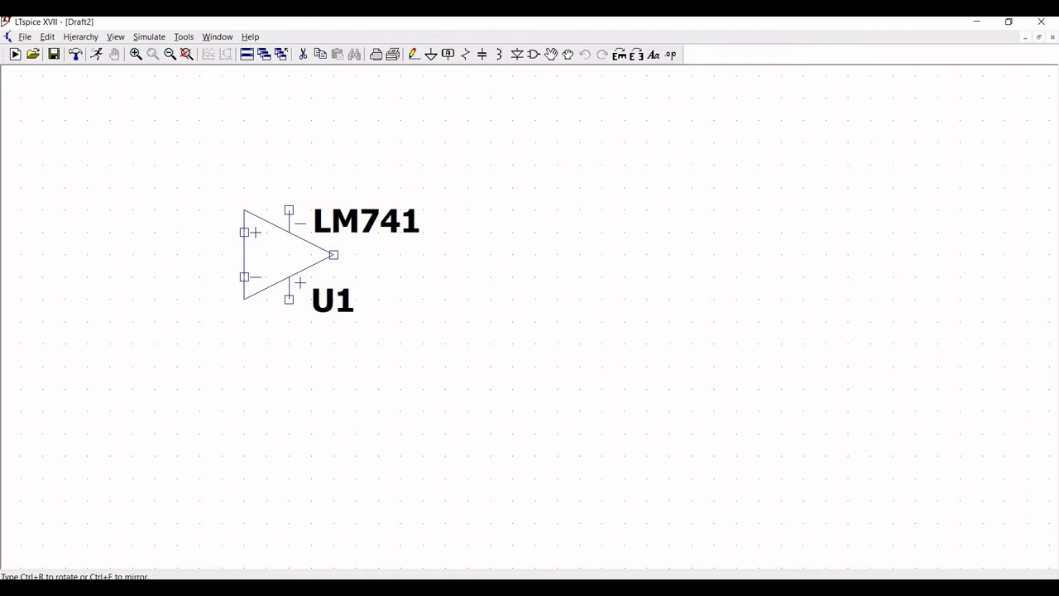
{"action": "left_click", "coordinate": [289, 254]}
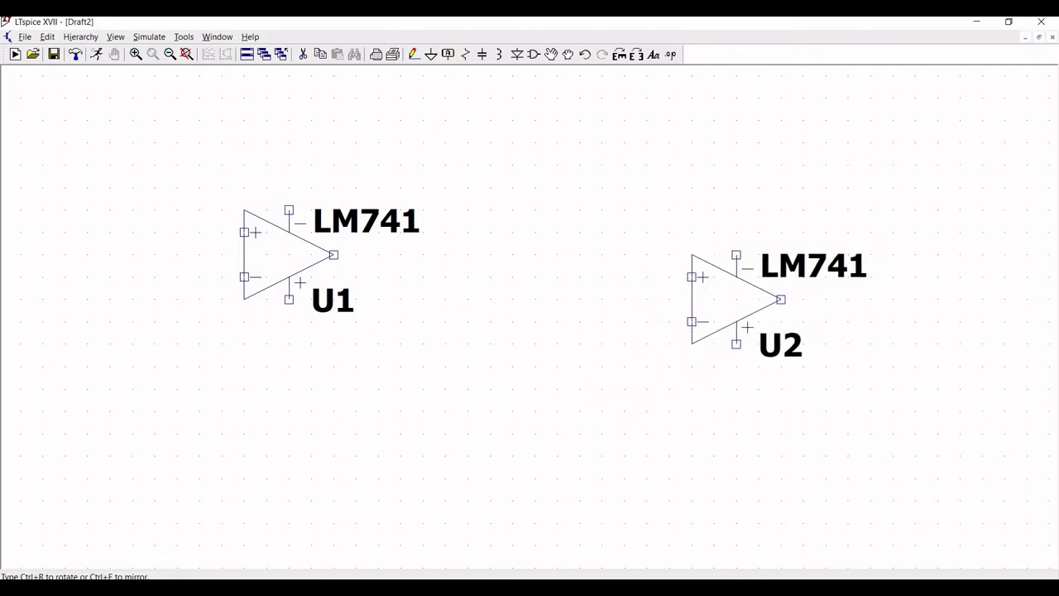
{"action": "left_click", "coordinate": [736, 299]}
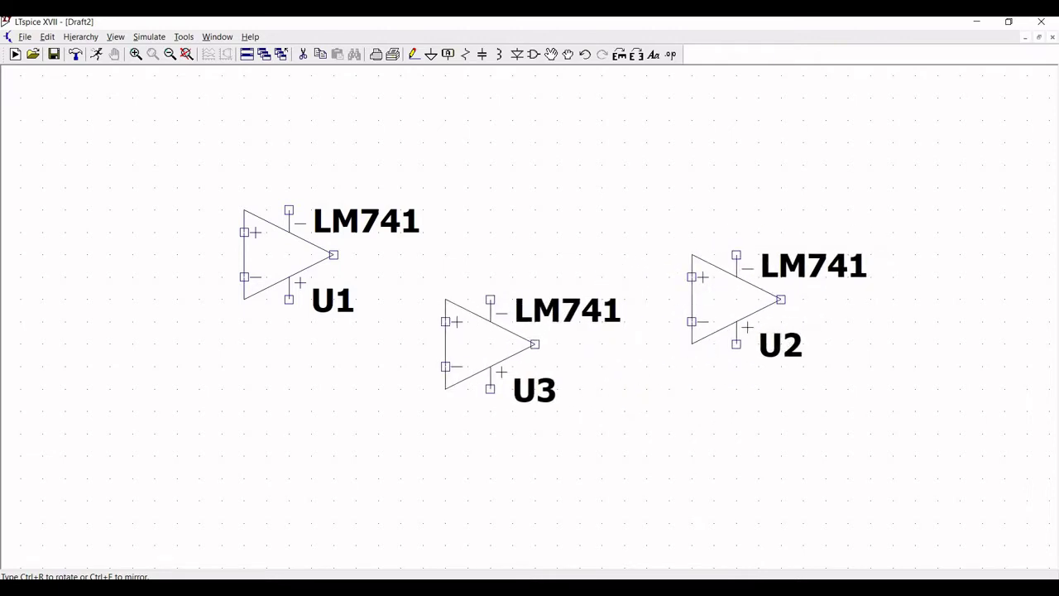
{"action": "key", "text": "Escape"}
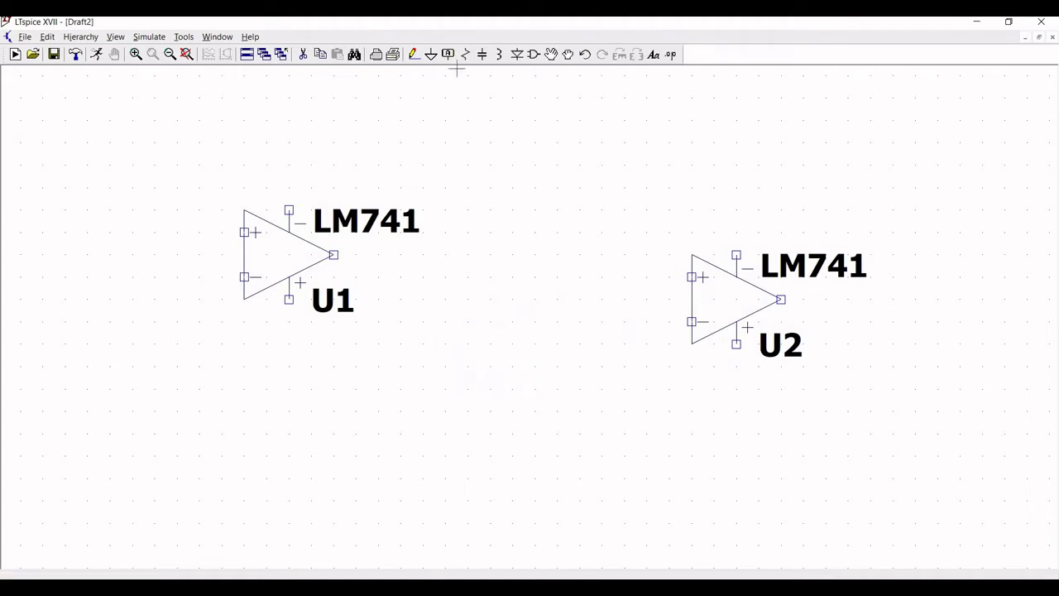
Place two diodes between the op amps: a vertical one pointing up, and a horizontal one above it pointing right
{"action": "left_click", "coordinate": [534, 55]}
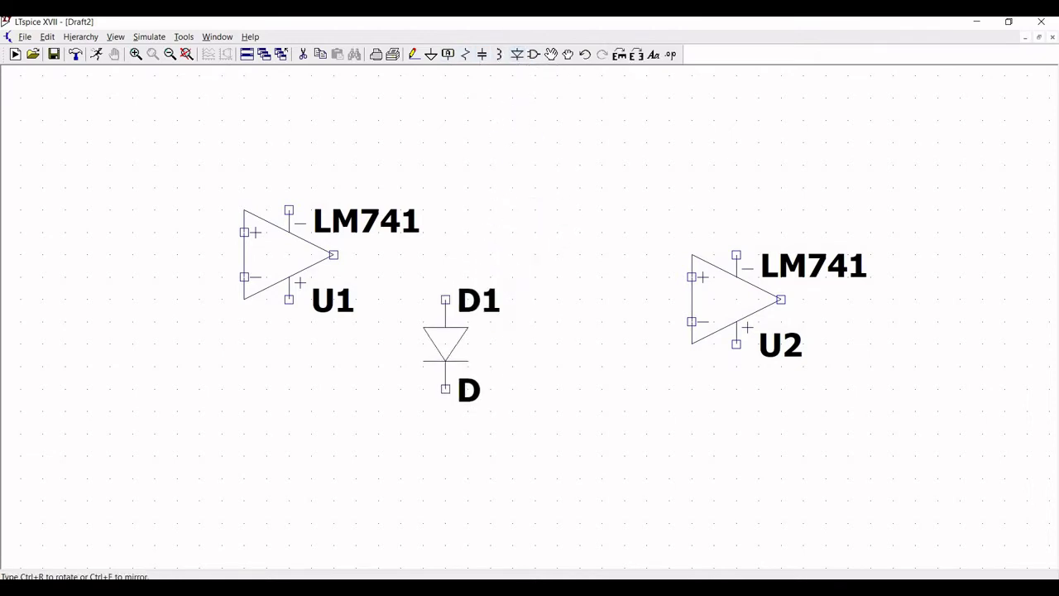
{"action": "key", "text": "ctrl+r"}
{"action": "key", "text": "ctrl+r"}
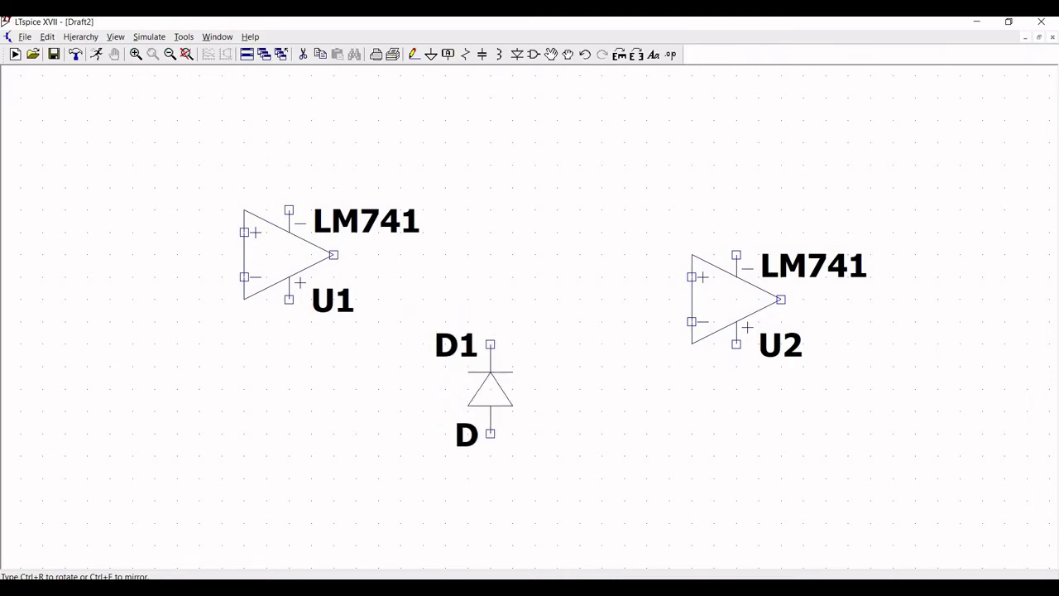
{"action": "left_click", "coordinate": [491, 389]}
{"action": "key", "text": "ctrl+r"}
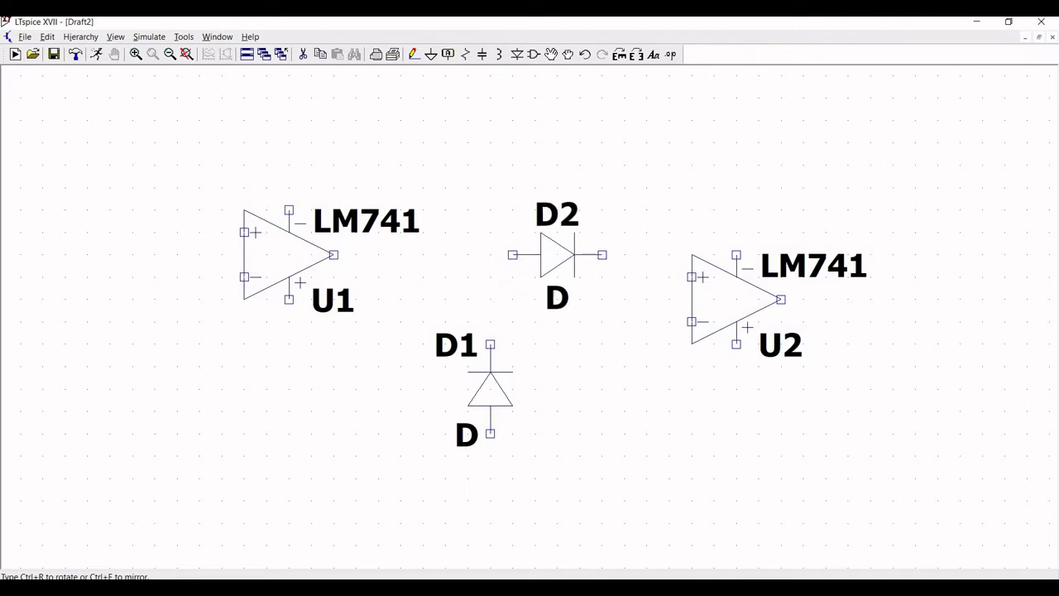
{"action": "left_click", "coordinate": [557, 255]}
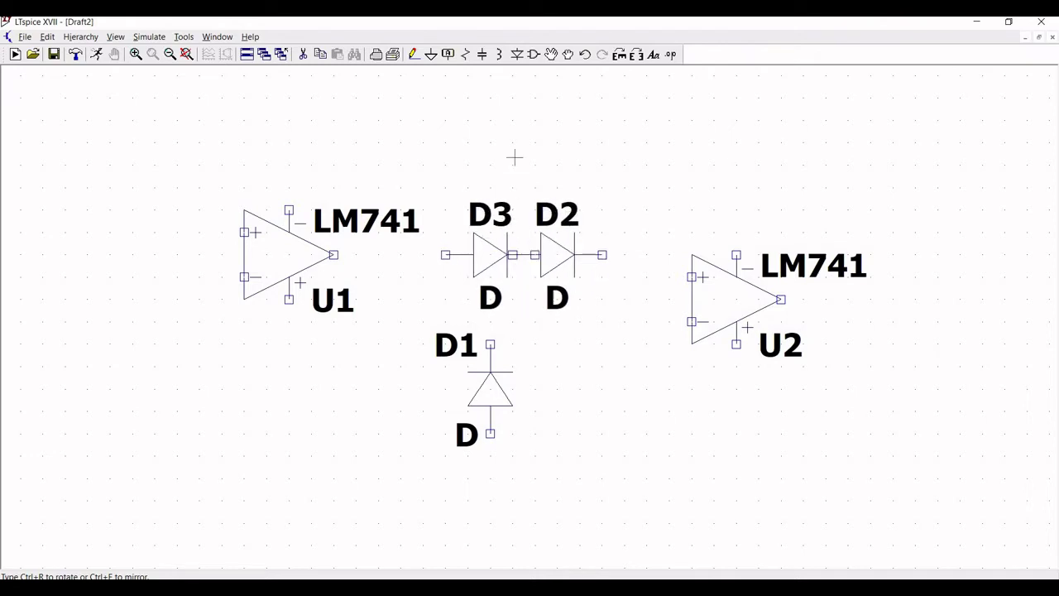
{"action": "key", "text": "Escape"}
Move the second op amp U2 farther right, aligning its non-inverting input with the horizontal diode
{"action": "left_click", "coordinate": [551, 54]}
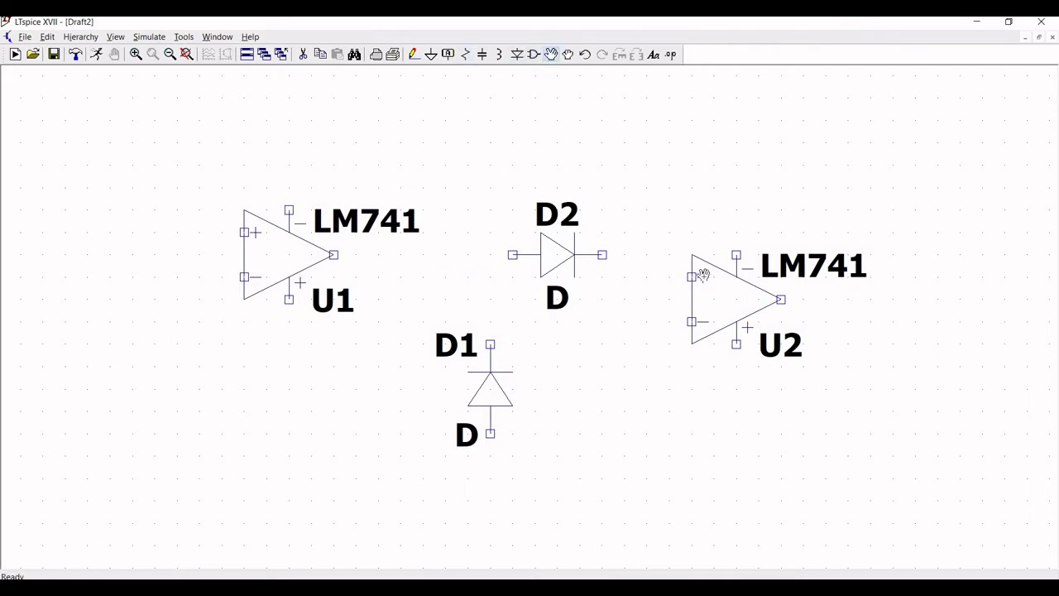
{"action": "left_click", "coordinate": [701, 278]}
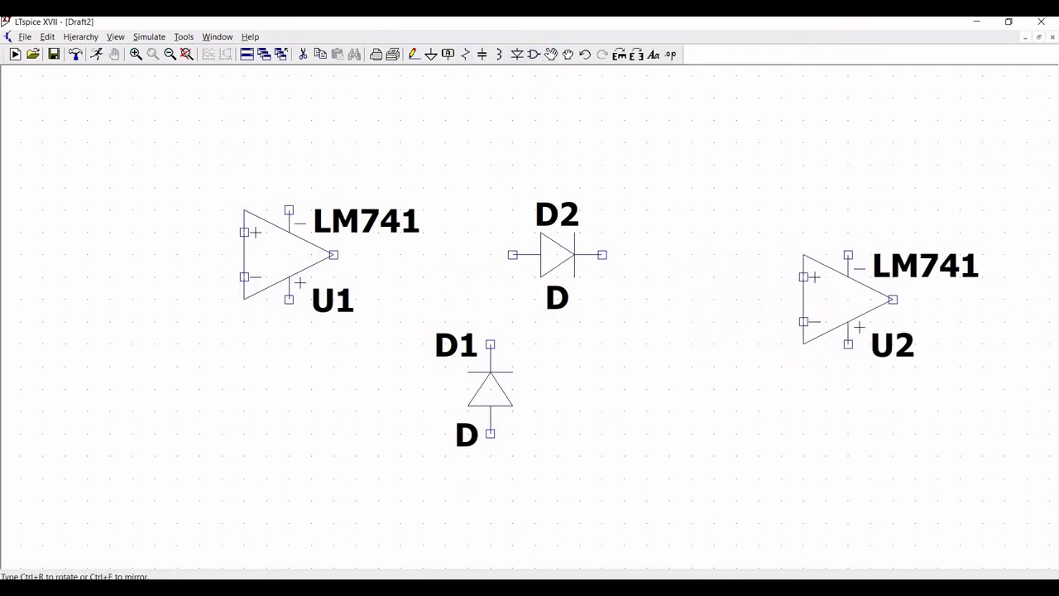
{"action": "left_click", "coordinate": [852, 274]}
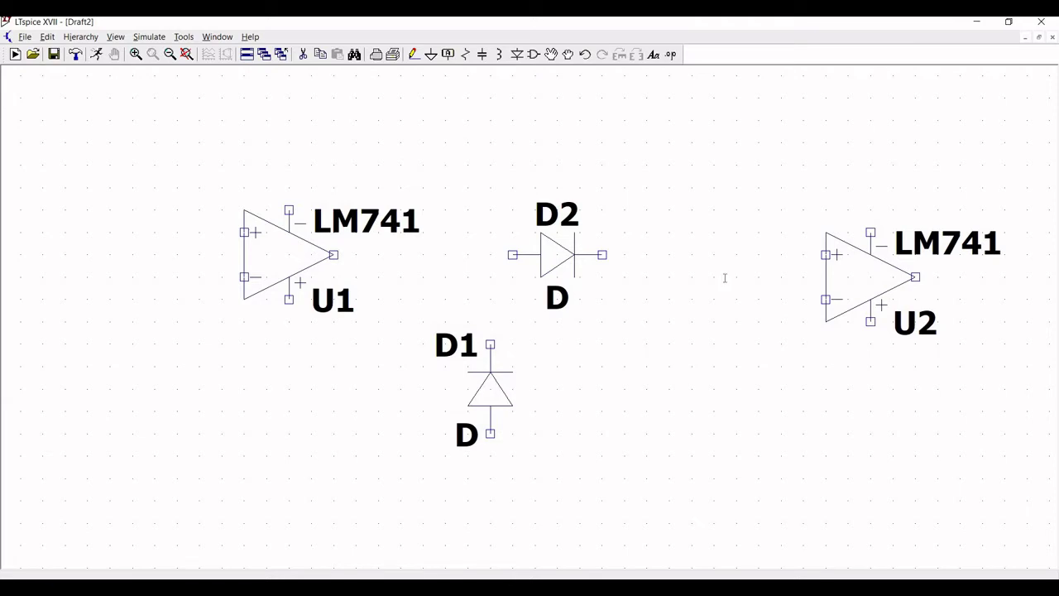
Place a vertical capacitor between the horizontal diode and the second op amp, its upper pin level with the diode
{"action": "left_click", "coordinate": [482, 57]}
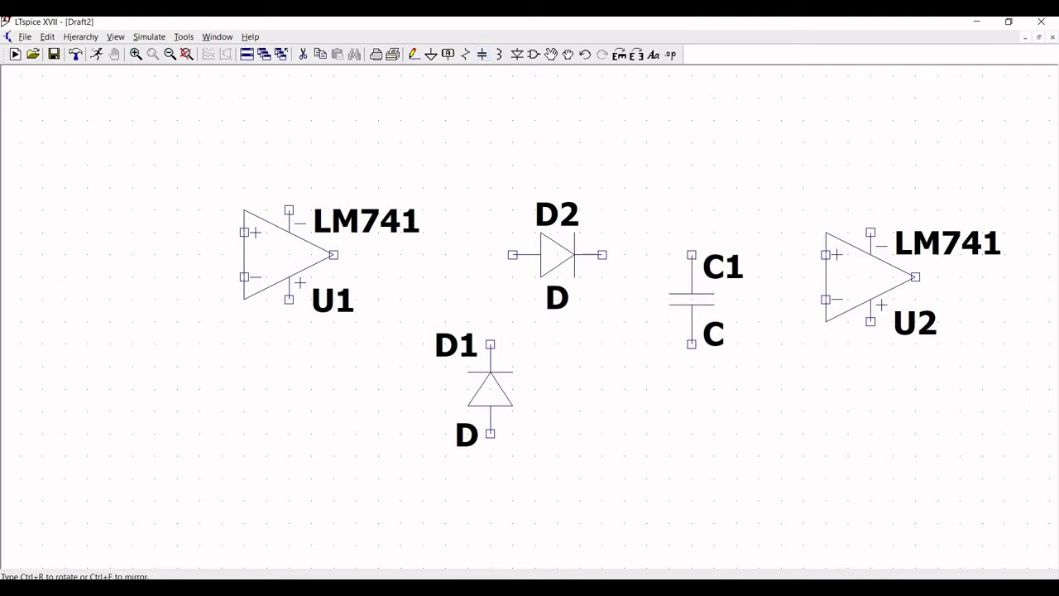
{"action": "left_click", "coordinate": [691, 255]}
{"action": "key", "text": "Escape"}
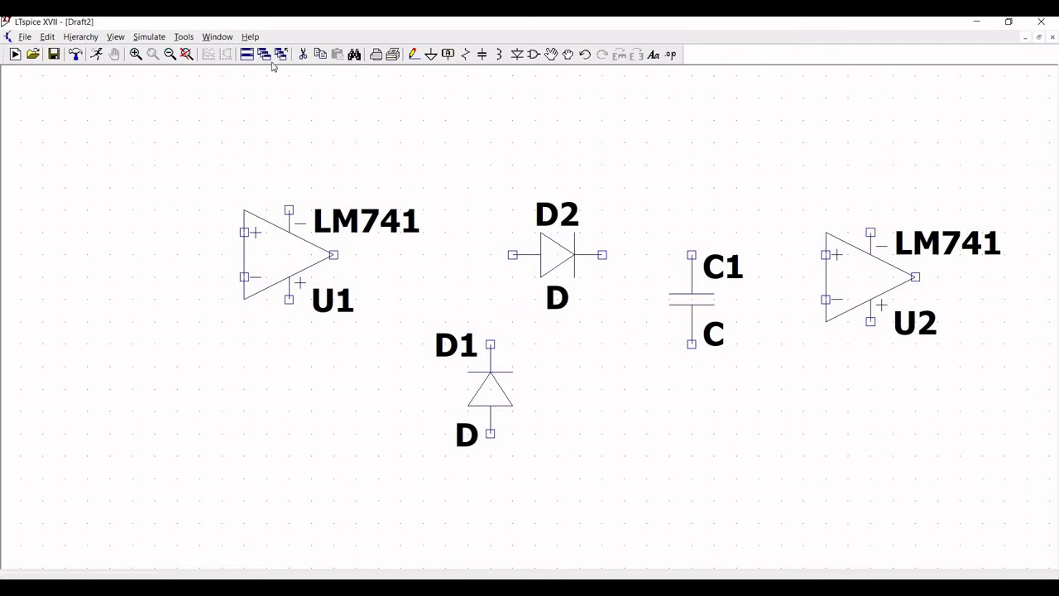
Place two horizontal resistors, one in line with the first op amp's non-inverting input and one below the diodes and capacitor
{"action": "left_click", "coordinate": [465, 55]}
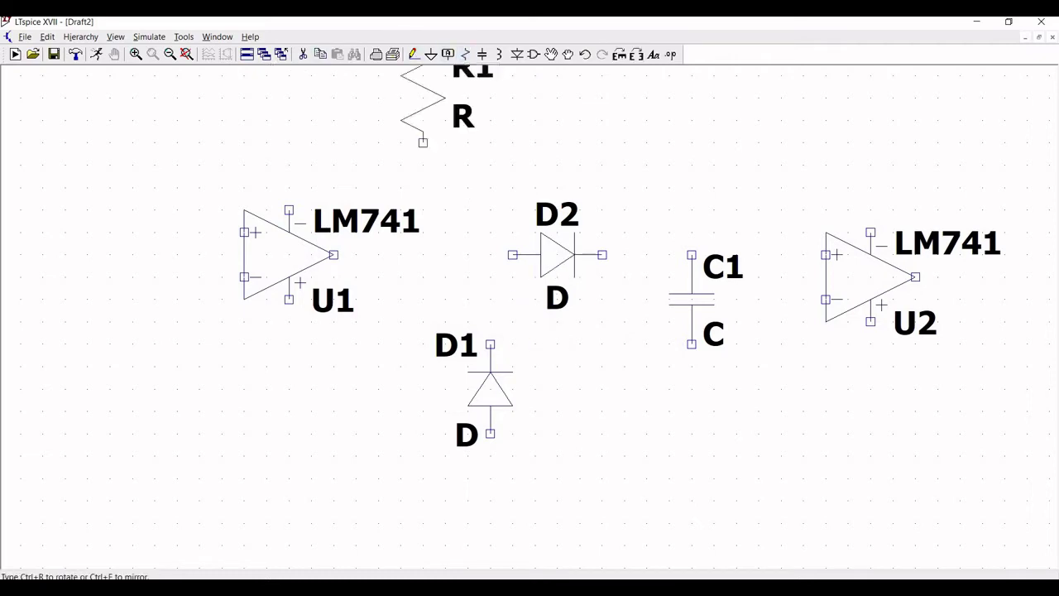
{"action": "key", "text": "ctrl+r"}
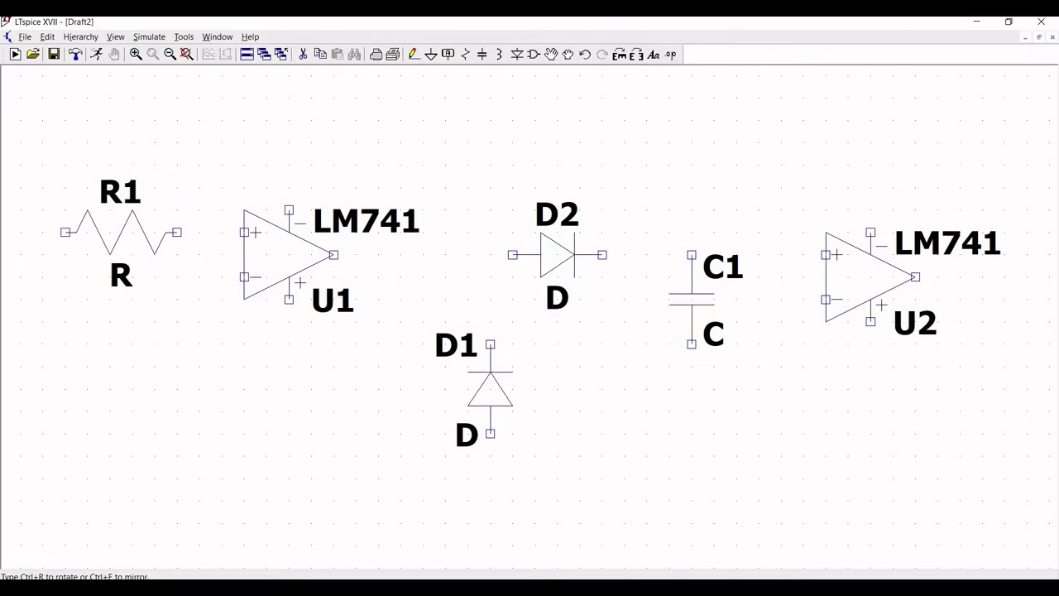
{"action": "left_click", "coordinate": [121, 232]}
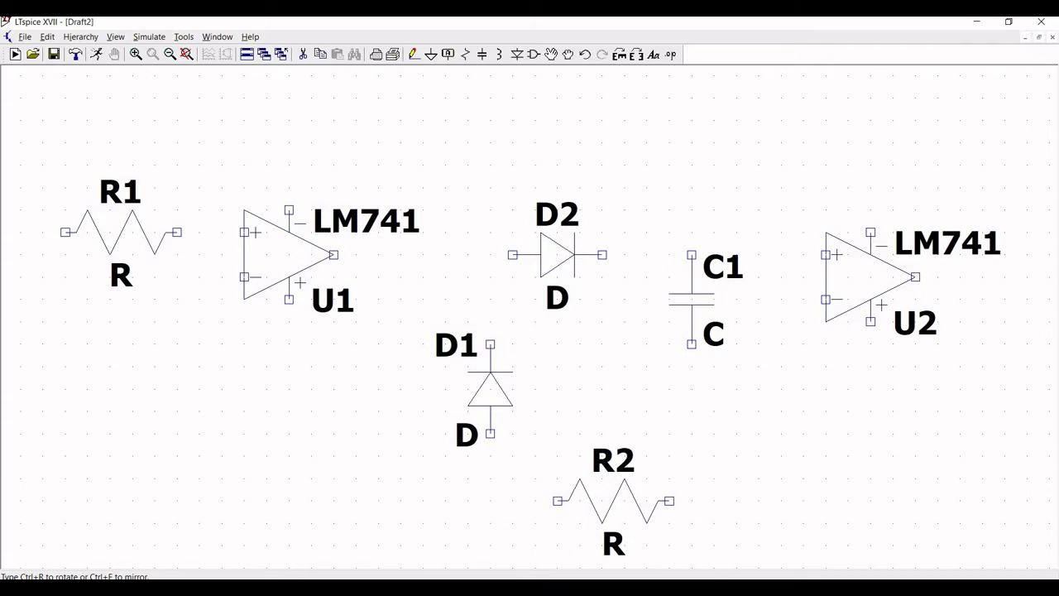
{"action": "left_click", "coordinate": [635, 500]}
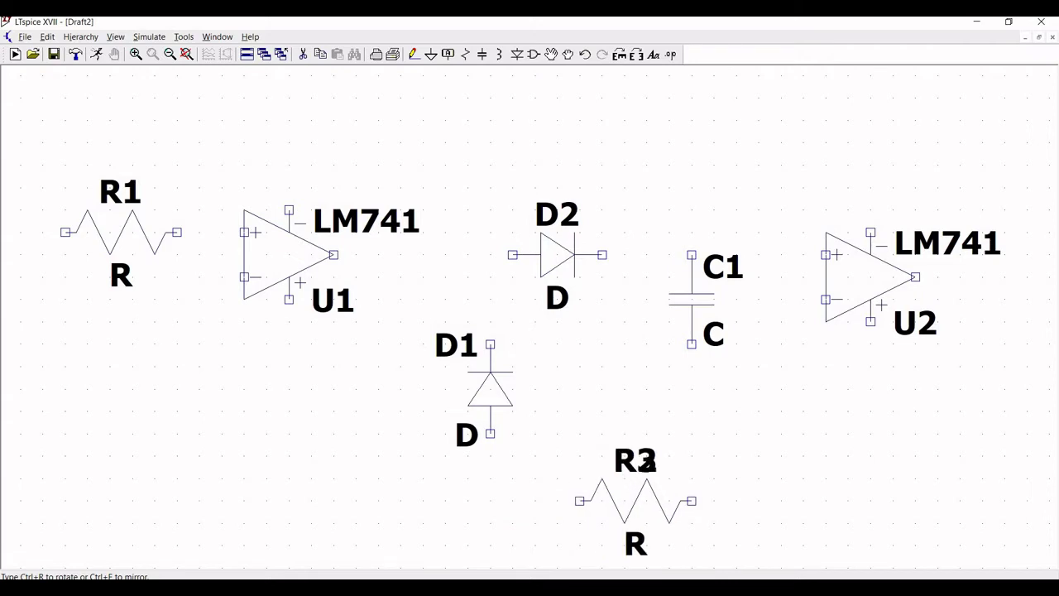
{"action": "key", "text": "Escape"}
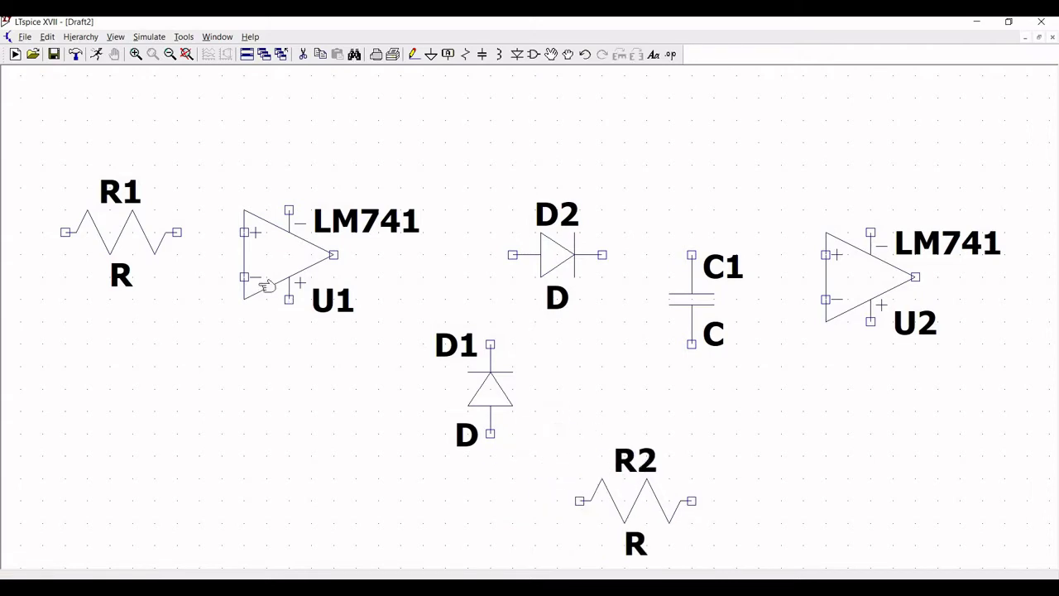
Set the resistance of both resistors, R1 and R2, to 1Meg
{"action": "right_click", "coordinate": [120, 238]}
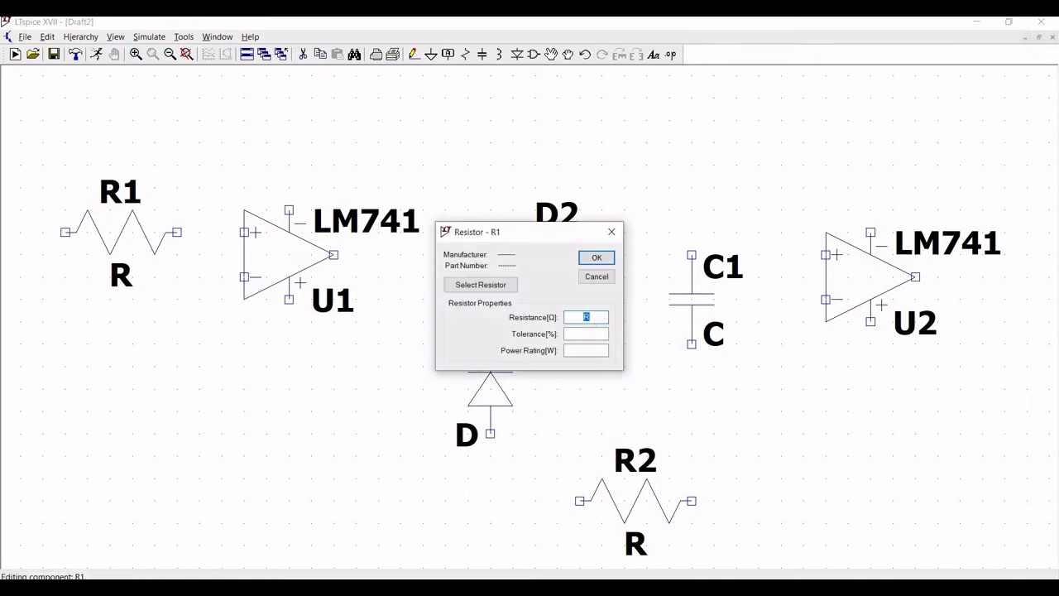
{"action": "type", "text": "1Meg"}
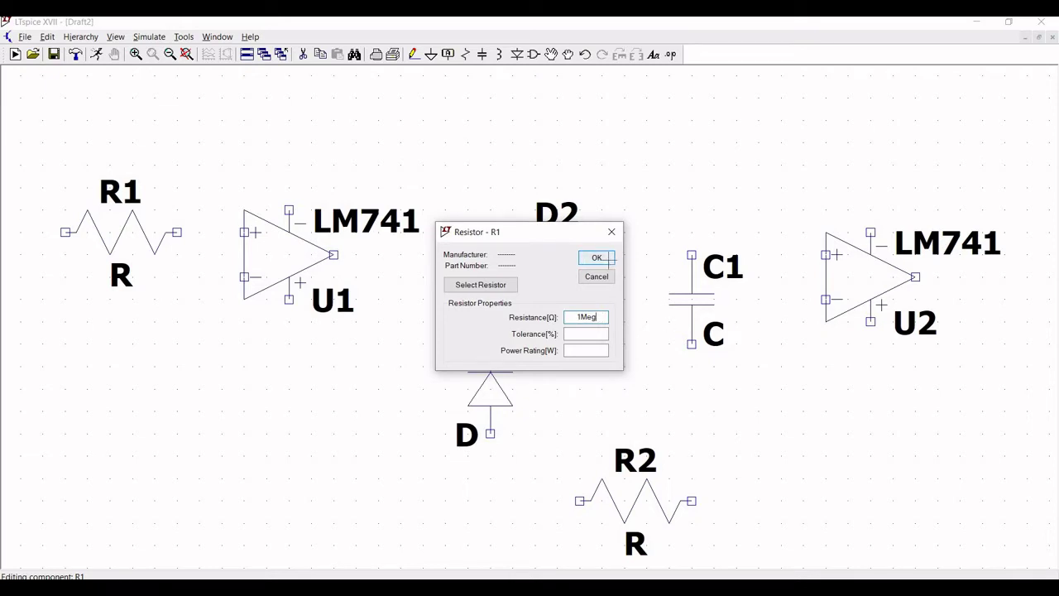
{"action": "left_click", "coordinate": [609, 262]}
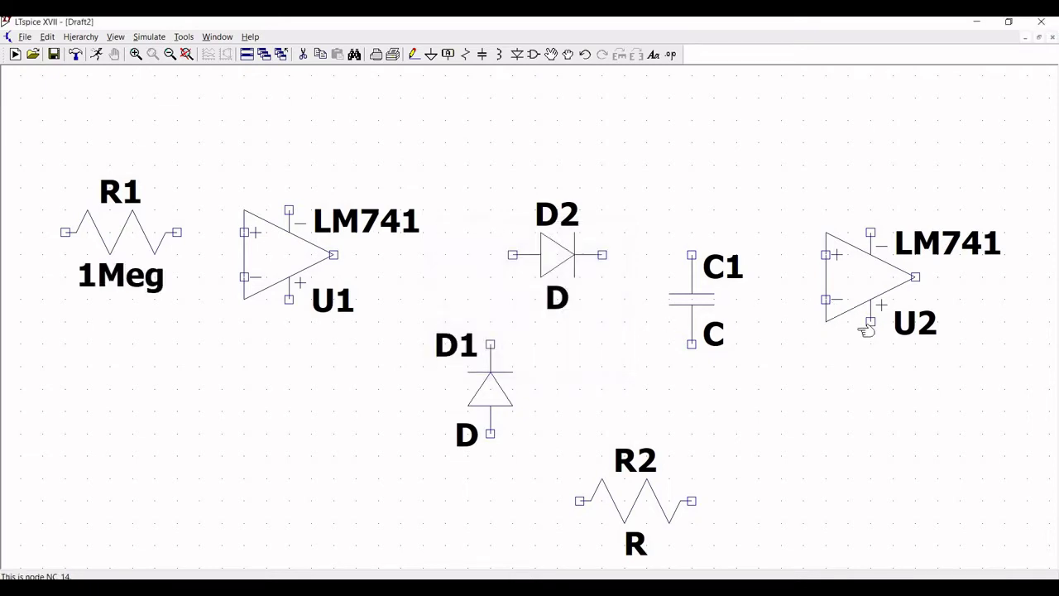
{"action": "right_click", "coordinate": [633, 482]}
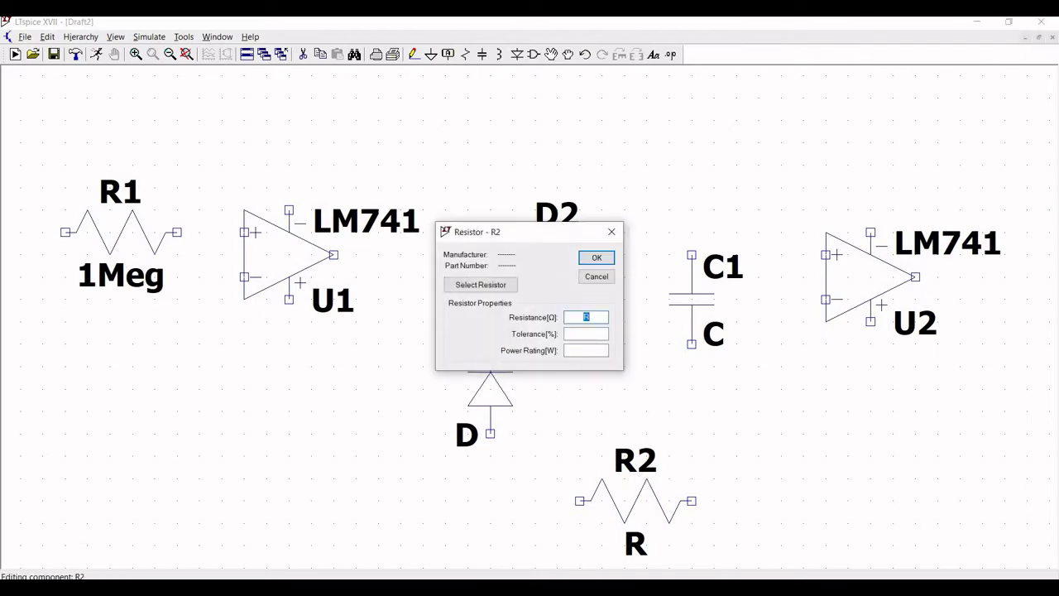
{"action": "type", "text": "1meg"}
{"action": "key", "text": "BackSpace"}
{"action": "key", "text": "BackSpace"}
{"action": "key", "text": "BackSpace"}
{"action": "type", "text": "Meg"}
{"action": "left_click", "coordinate": [603, 257]}
Set the capacitance of capacitor C1 to 4000p
{"action": "right_click", "coordinate": [704, 299]}
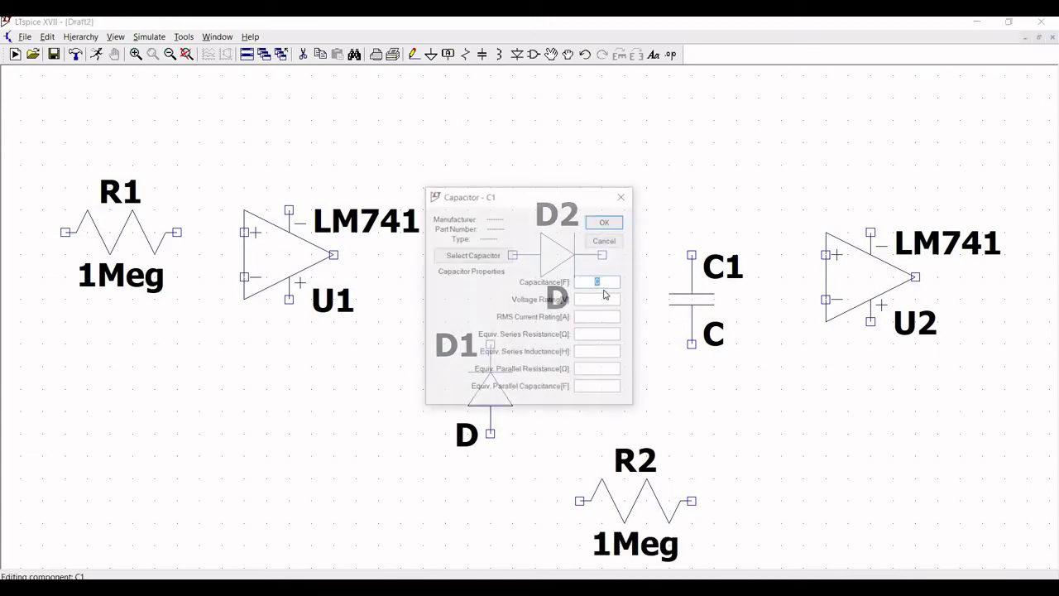
{"action": "type", "text": "4000"}
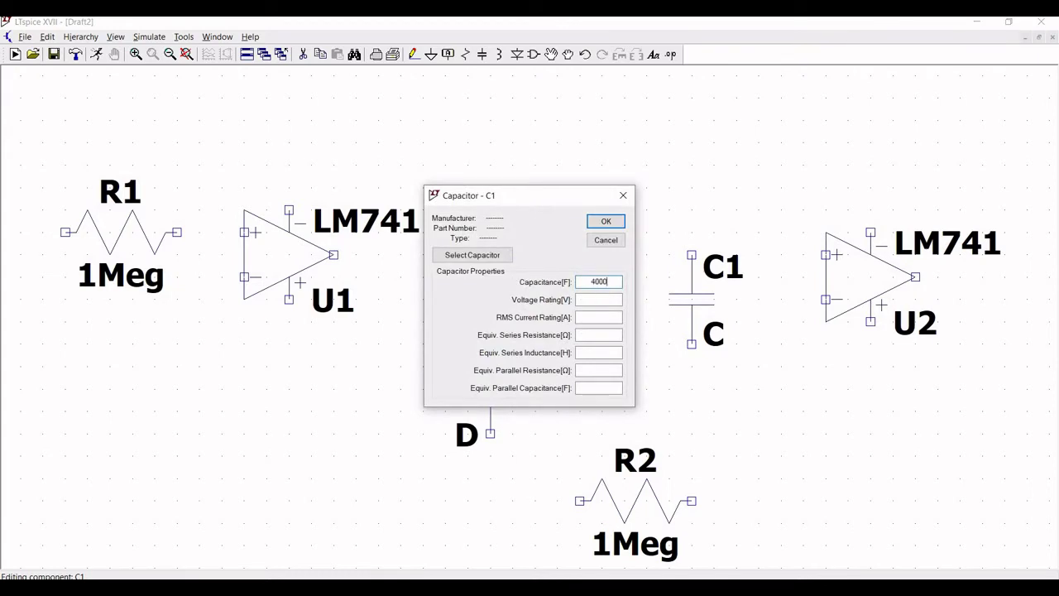
{"action": "type", "text": "p"}
{"action": "left_click", "coordinate": [606, 221]}
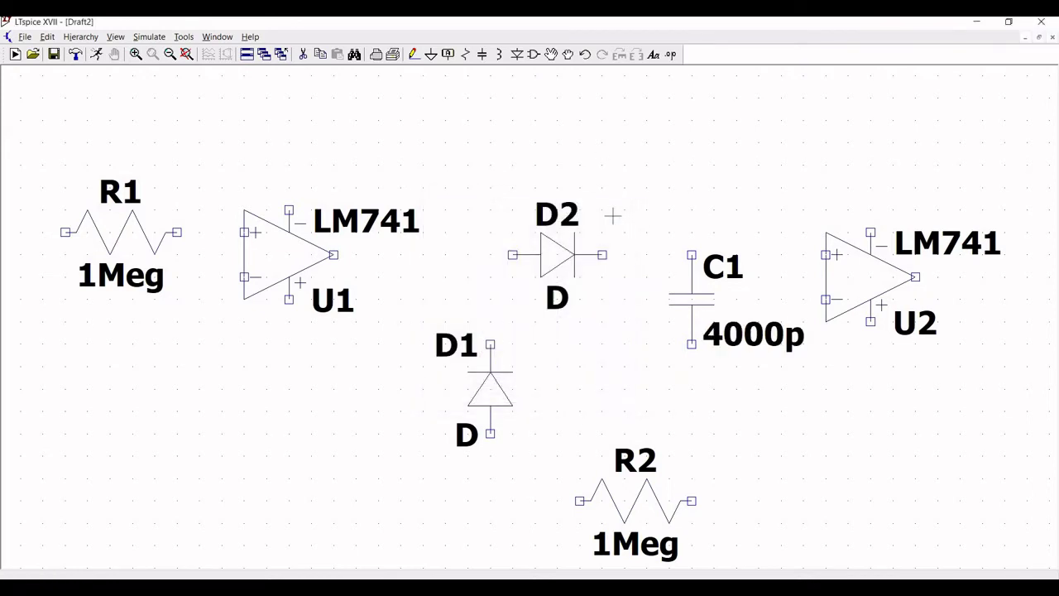
Assign the 1N4148 diode model to the vertical diode D1
{"action": "right_click", "coordinate": [507, 383]}
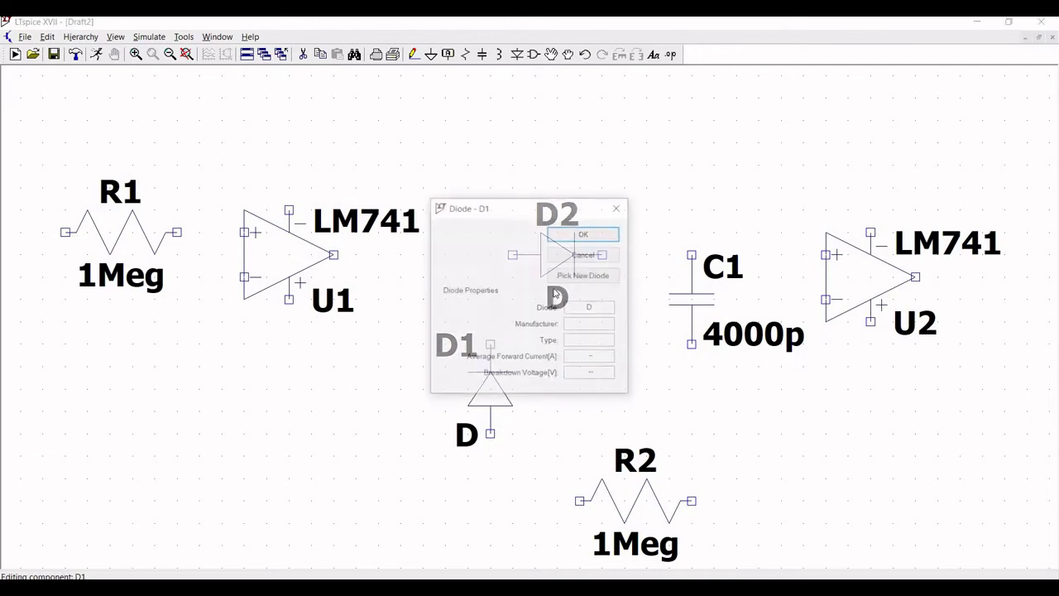
{"action": "left_click", "coordinate": [567, 276]}
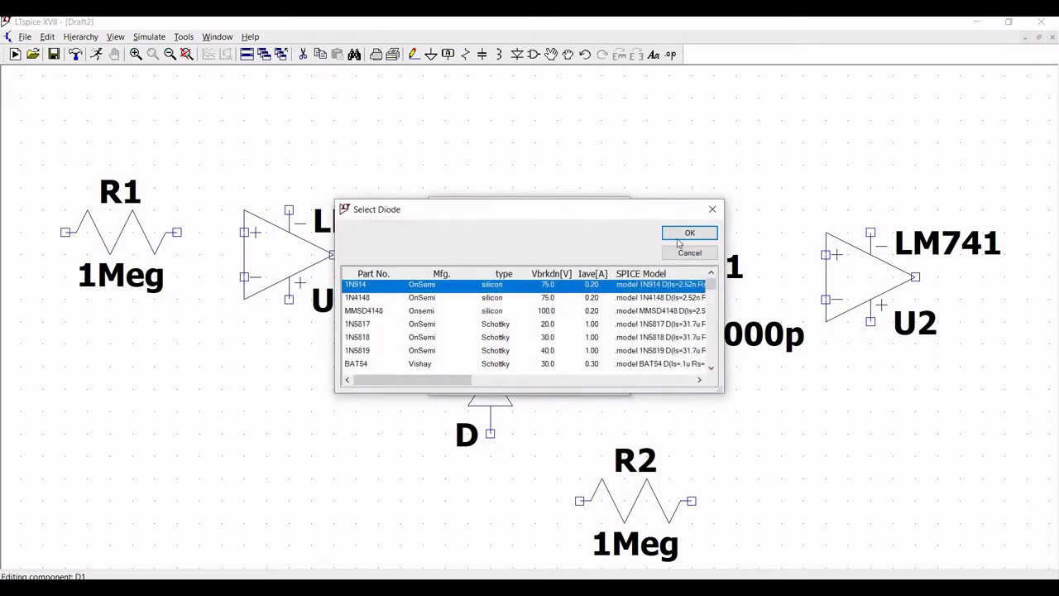
{"action": "key", "text": "Down"}
{"action": "key", "text": "Return"}
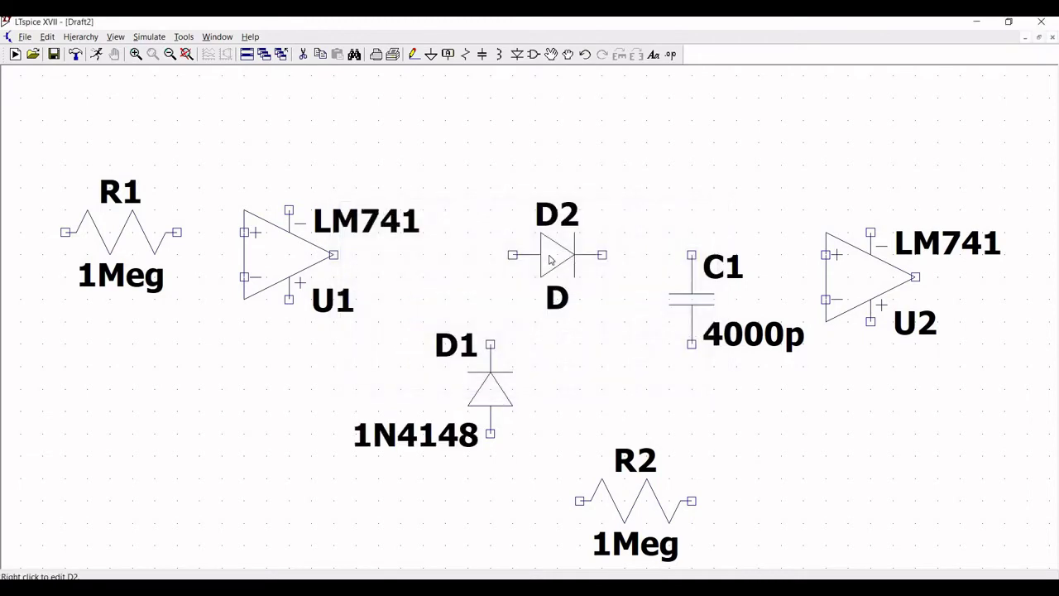
Assign the 1N4148 diode model to the horizontal diode D2
{"action": "right_click", "coordinate": [551, 259]}
{"action": "left_click", "coordinate": [584, 277]}
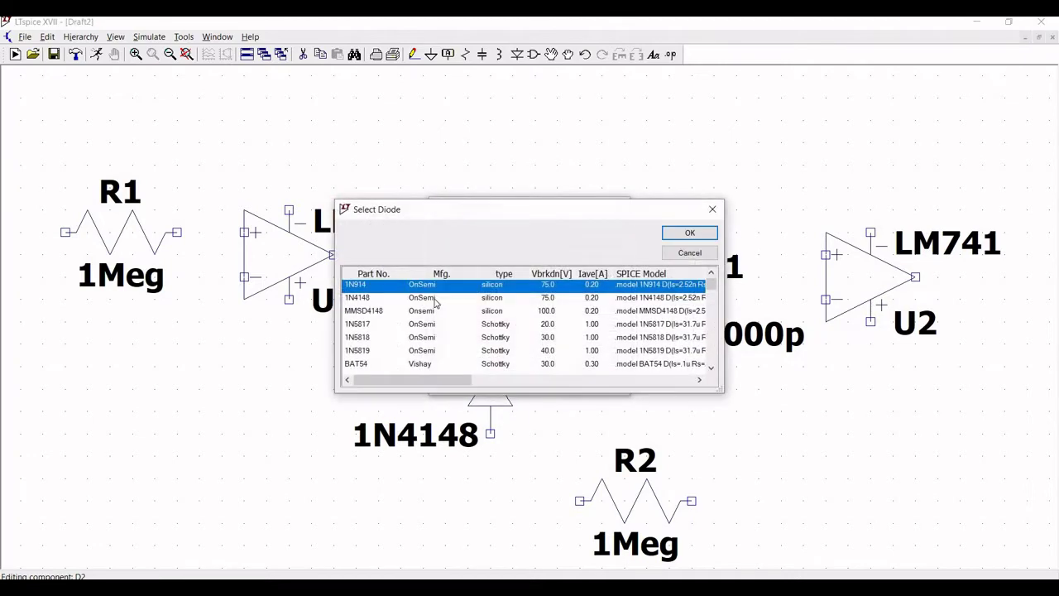
{"action": "left_click", "coordinate": [435, 299]}
{"action": "left_click", "coordinate": [687, 236]}
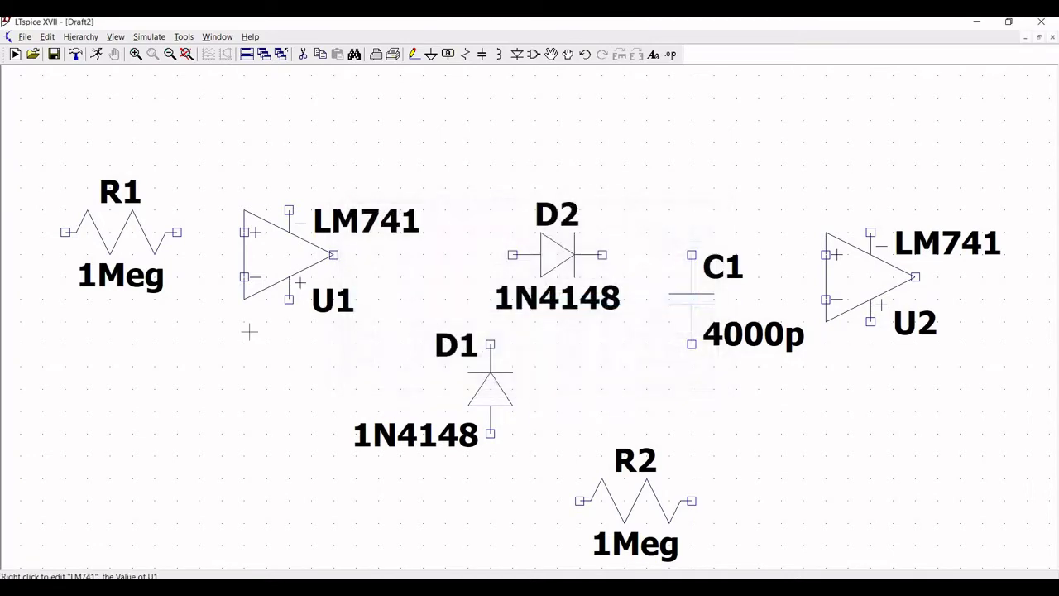
Wire the right end of resistor R1 to the non-inverting input of op amp U1
{"action": "left_click", "coordinate": [414, 54]}
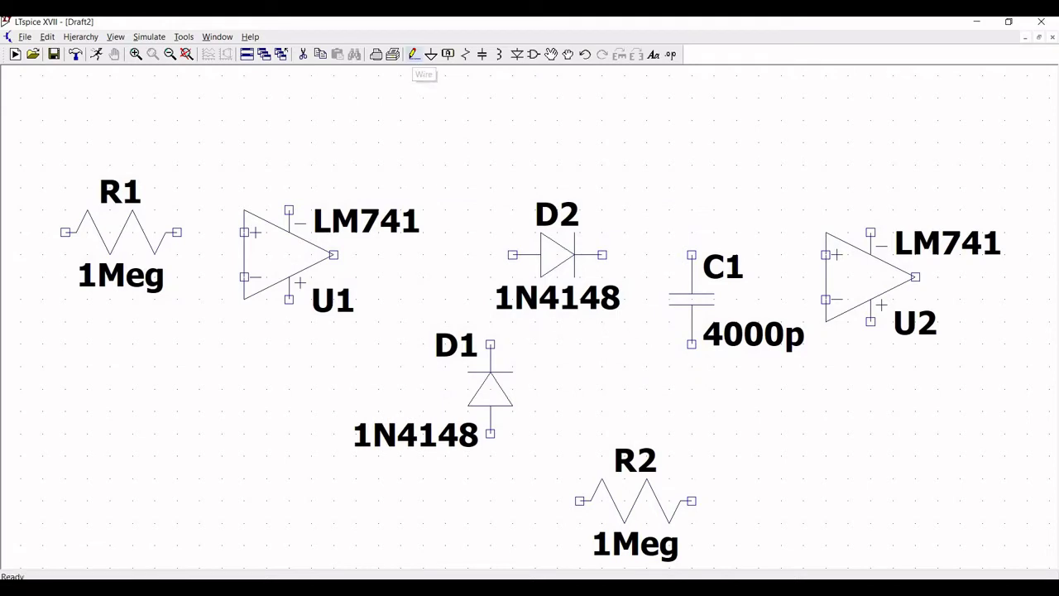
{"action": "left_click", "coordinate": [177, 232]}
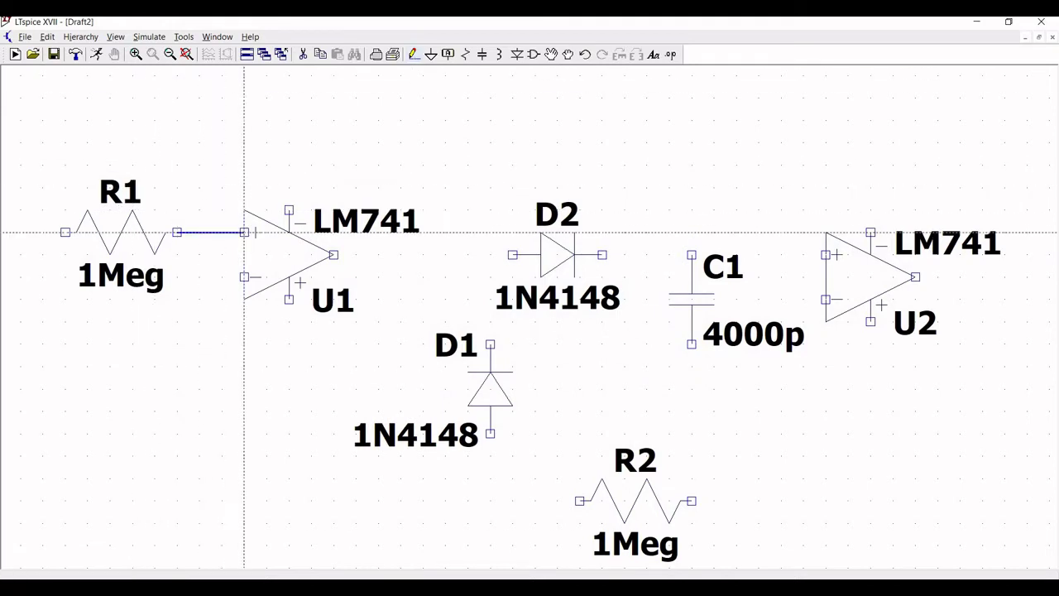
{"action": "left_click", "coordinate": [244, 232]}
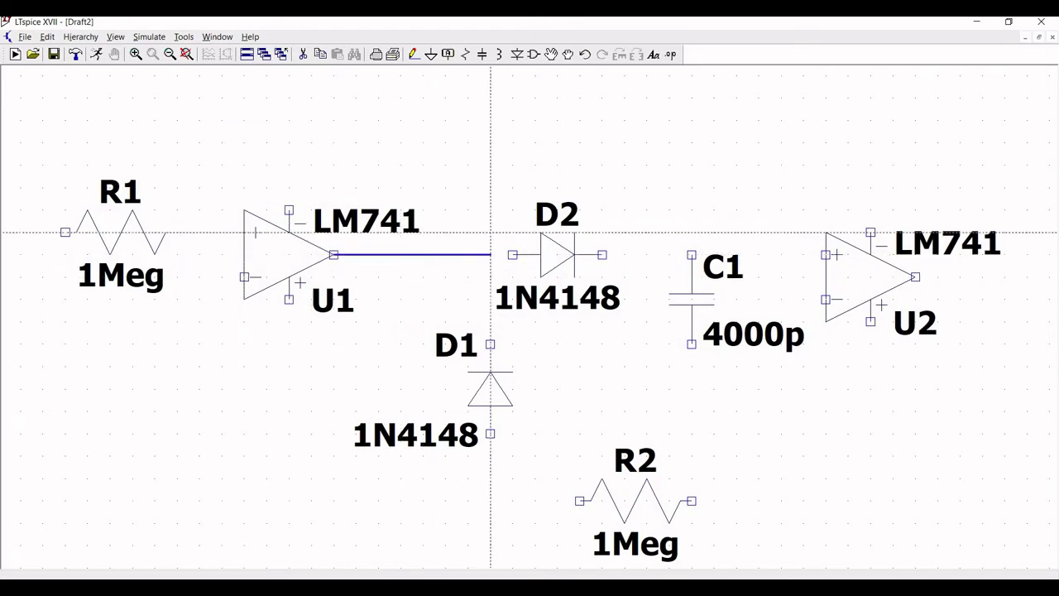
Wire the output of op amp U1 to the anode of D2 and join the cathode of D1 to that wire
{"action": "left_click", "coordinate": [513, 255]}
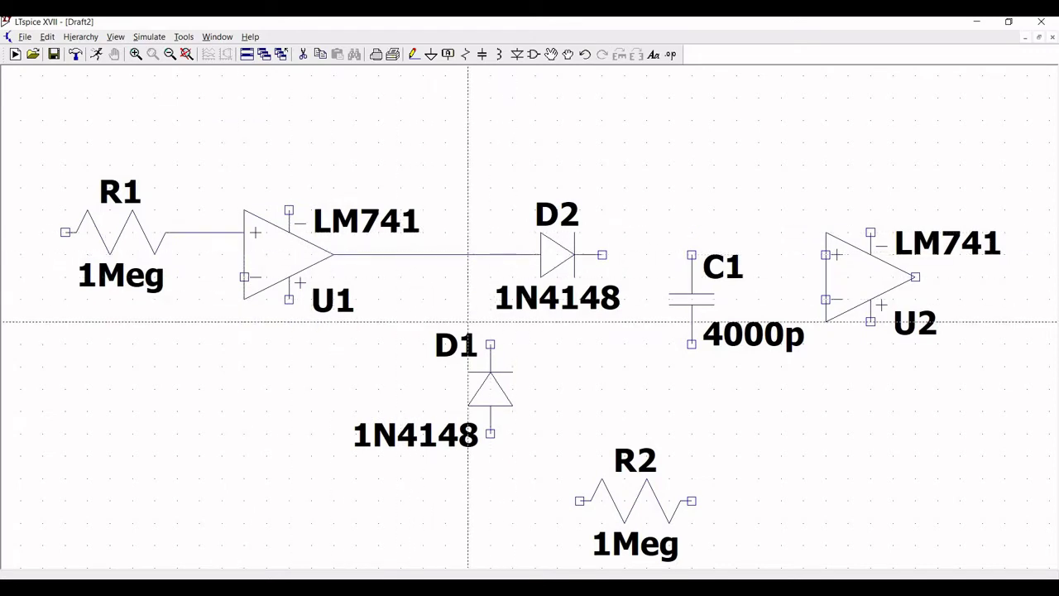
{"action": "left_click", "coordinate": [490, 344]}
{"action": "left_click", "coordinate": [490, 255]}
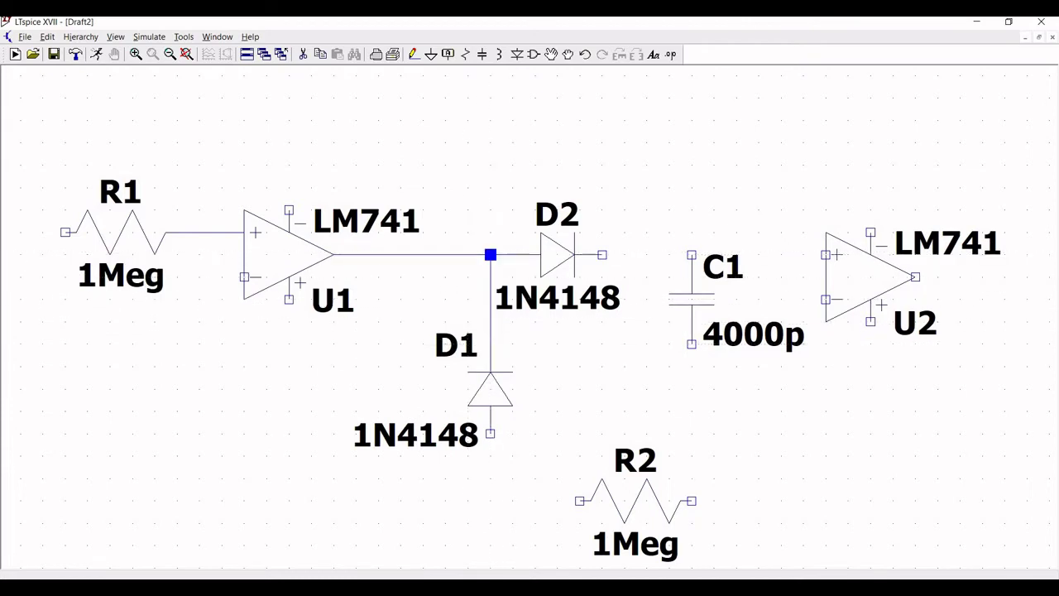
Wire the cathode of D2 to the upper end of C1 and on to the non-inverting input of U2
{"action": "left_click", "coordinate": [601, 255]}
{"action": "left_click", "coordinate": [692, 255]}
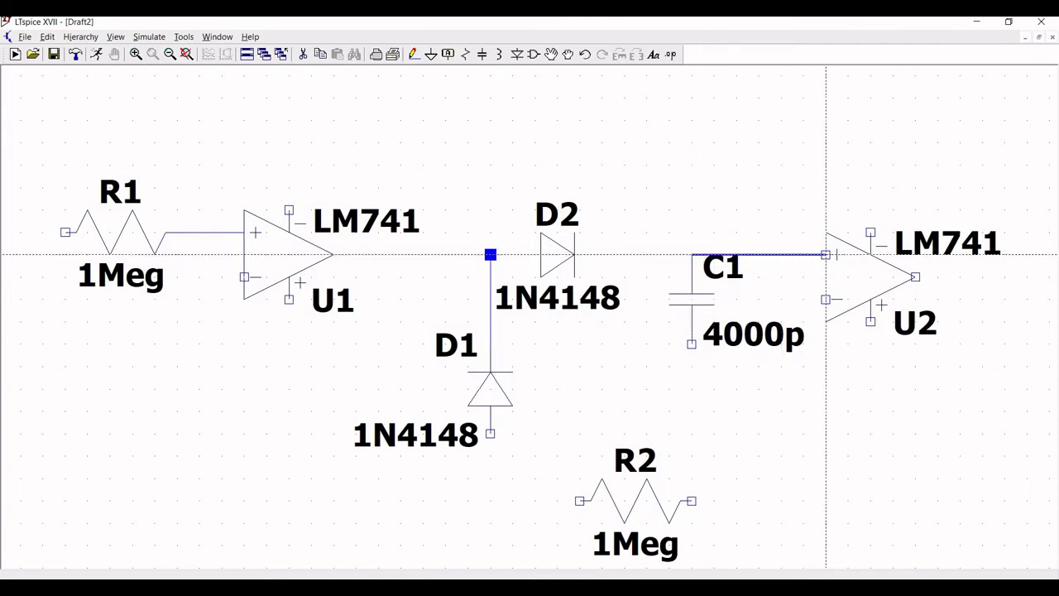
{"action": "left_click", "coordinate": [826, 255]}
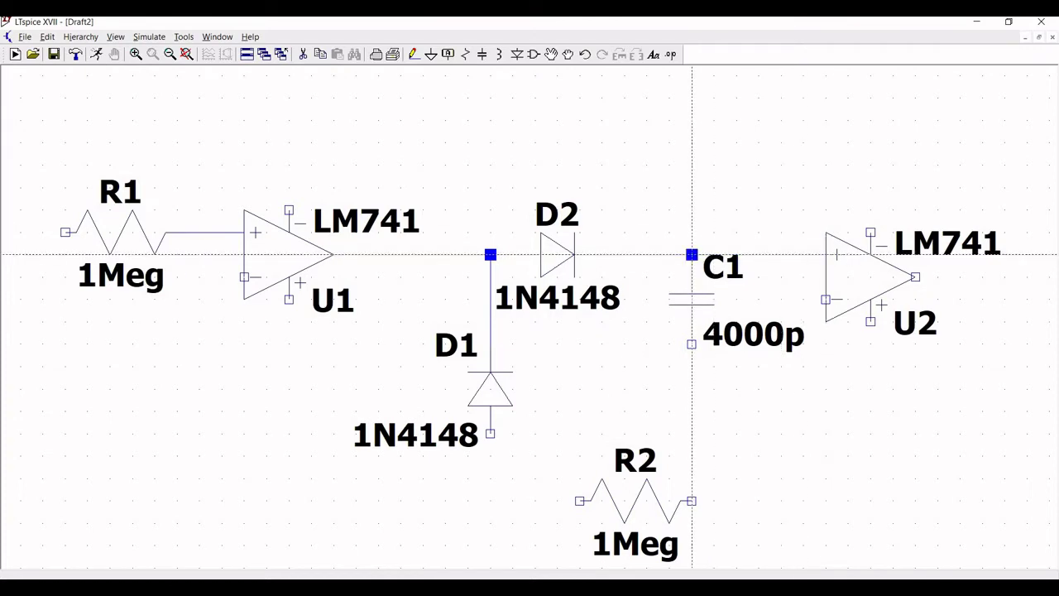
Wire the output of op amp U2 down and around to the right end of resistor R2
{"action": "left_click", "coordinate": [916, 277]}
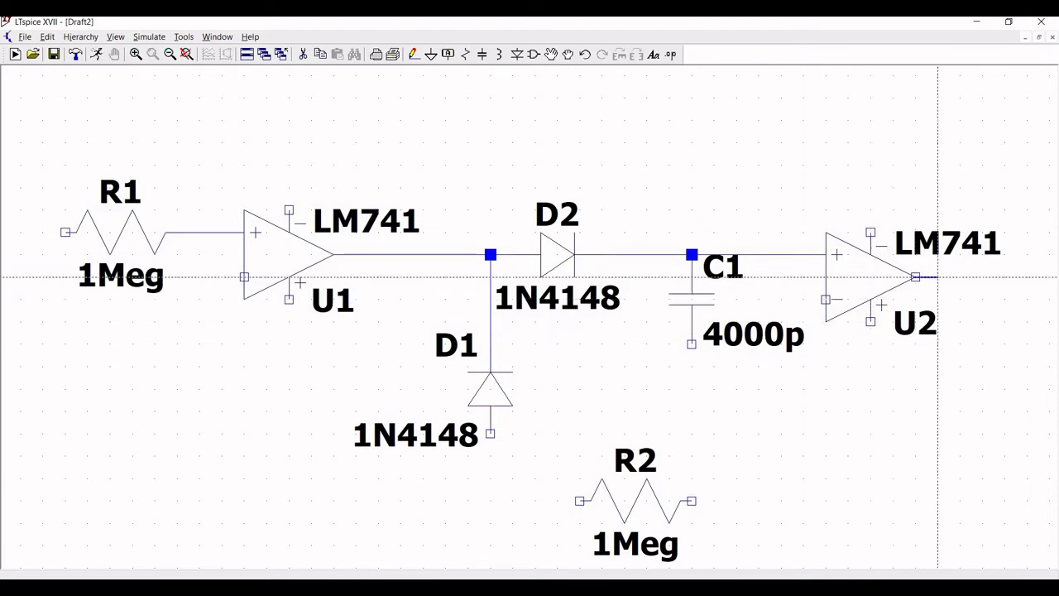
{"action": "left_click", "coordinate": [984, 277]}
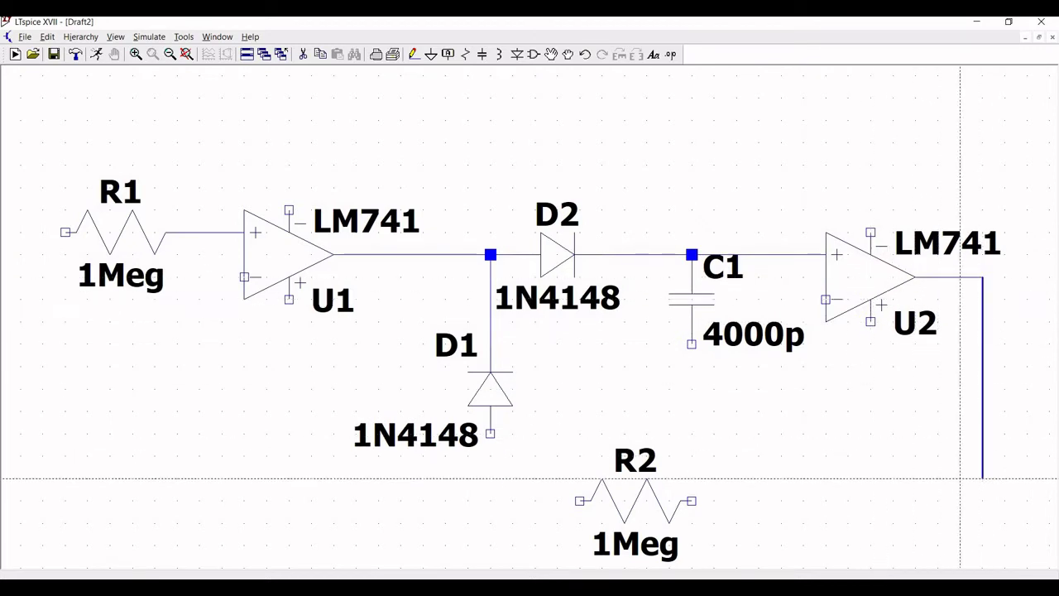
{"action": "left_click", "coordinate": [692, 500]}
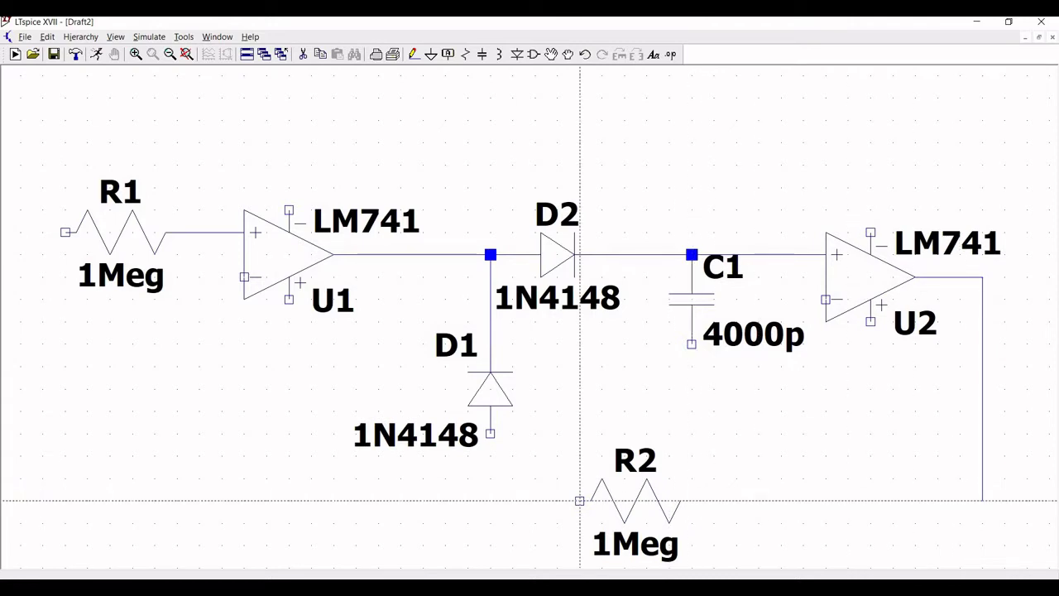
Wire the left end of resistor R2 back around to the inverting input of op amp U1
{"action": "left_click", "coordinate": [581, 500]}
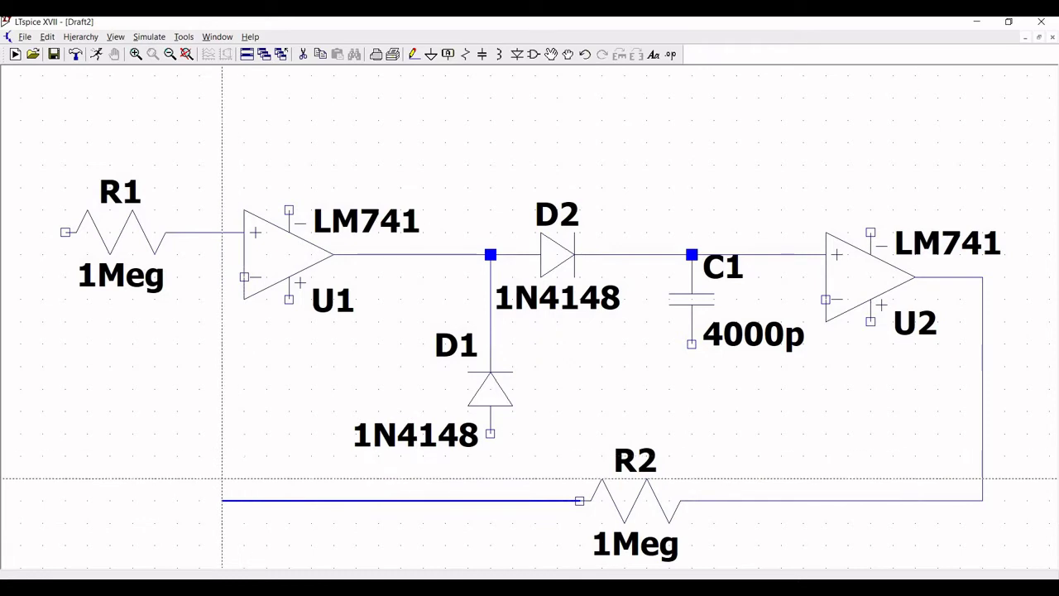
{"action": "left_click", "coordinate": [199, 500]}
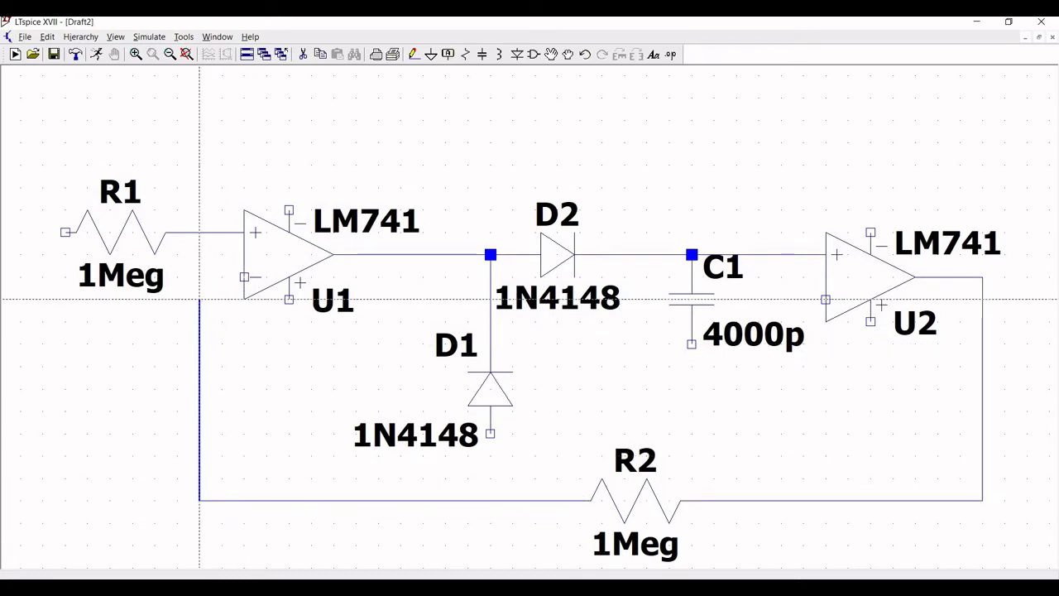
{"action": "left_click", "coordinate": [199, 277]}
{"action": "left_click", "coordinate": [245, 277]}
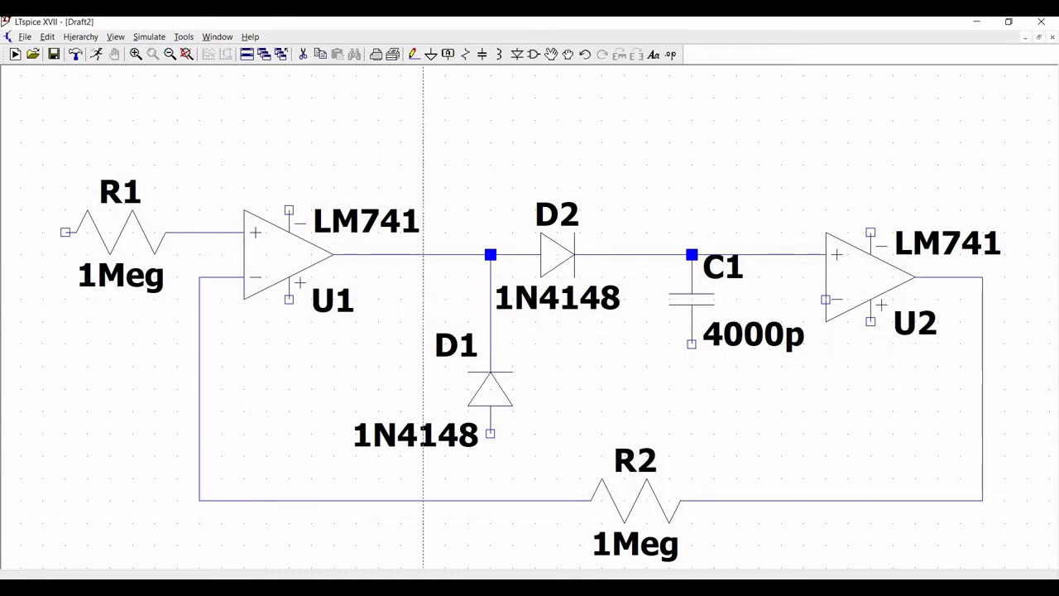
Wire the anode of D1 down to the feedback line between R2 and the inverting input of U1
{"action": "left_click", "coordinate": [491, 433]}
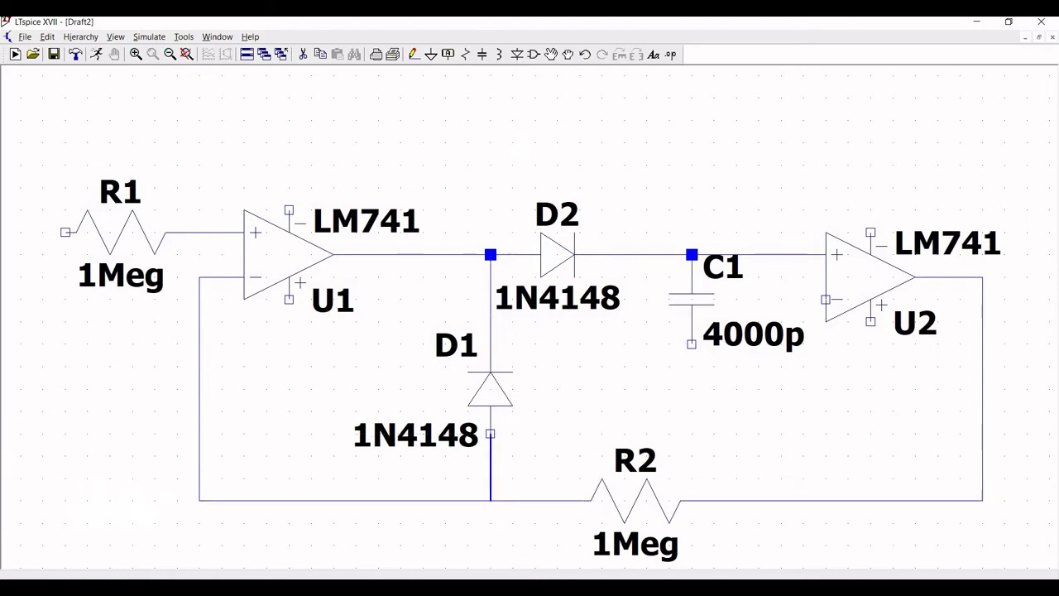
{"action": "left_click", "coordinate": [491, 500]}
{"action": "key", "text": "Escape"}
Place a ground symbol on the lower end of capacitor C1
{"action": "left_click", "coordinate": [430, 55]}
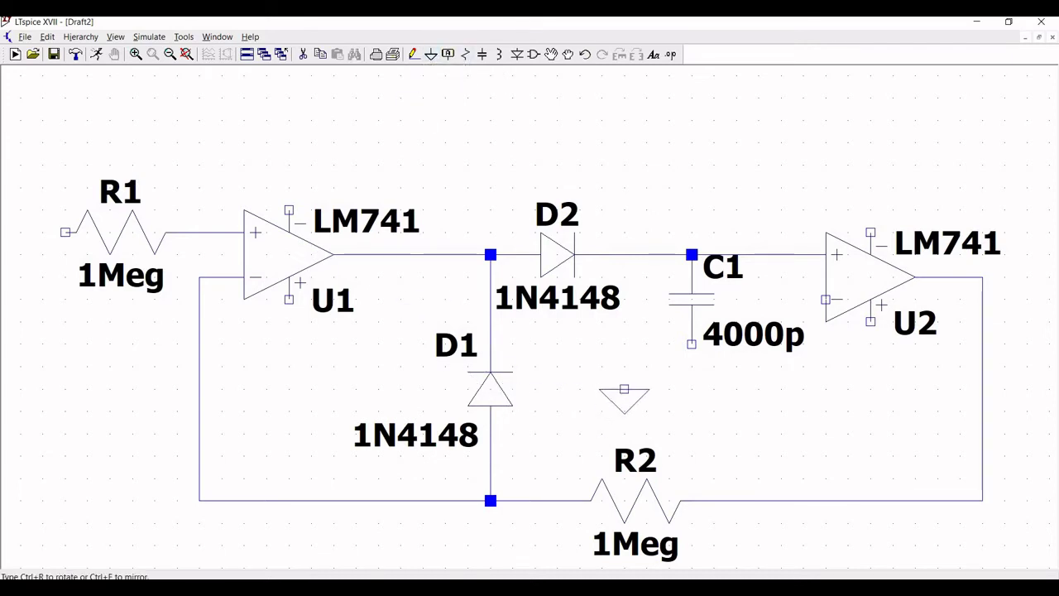
{"action": "left_click", "coordinate": [692, 344]}
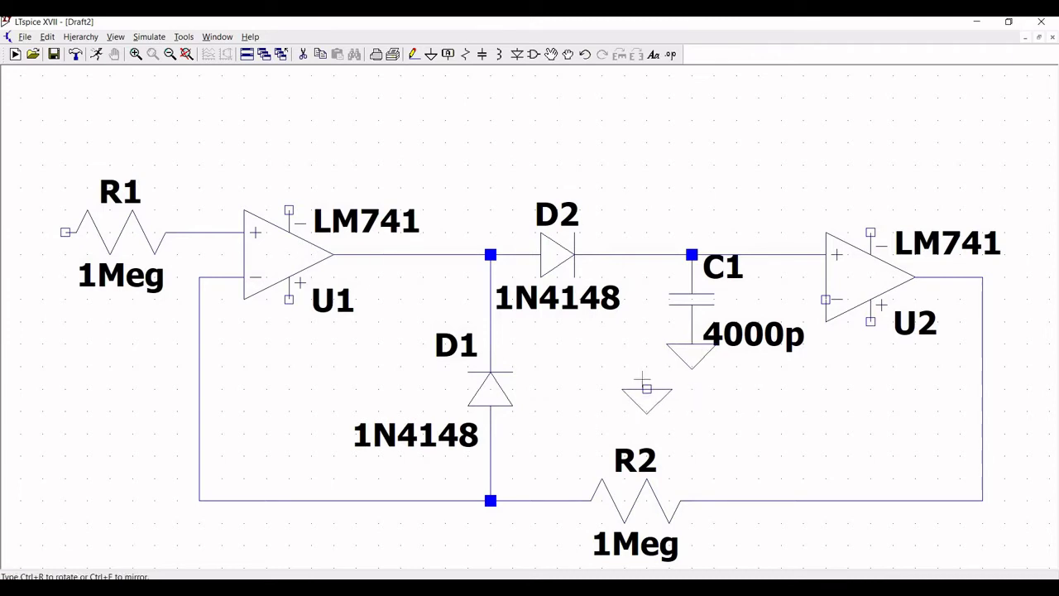
{"action": "key", "text": "Escape"}
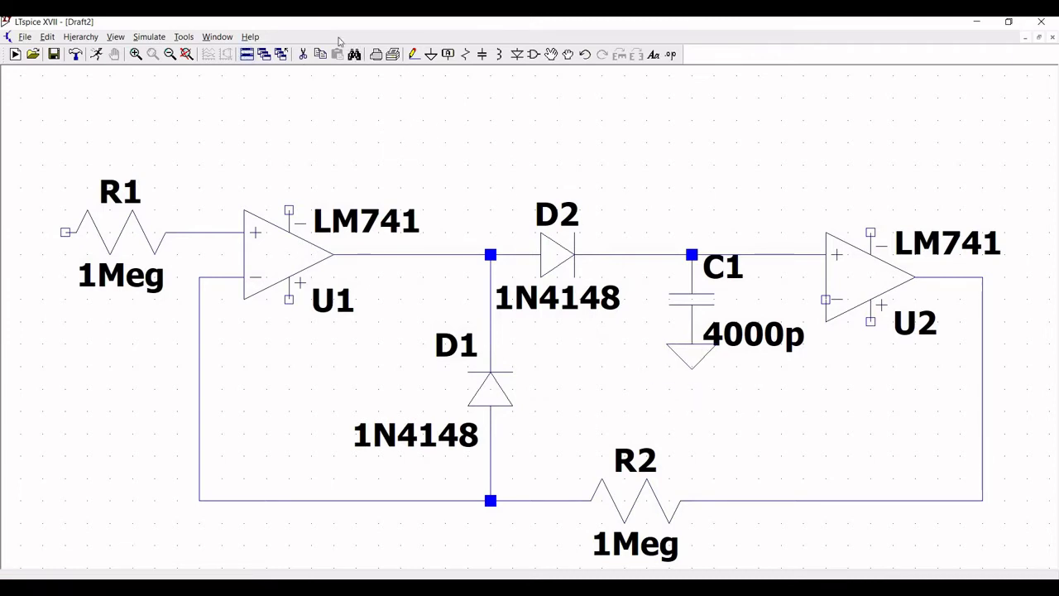
Place three voltage sources in a row above the circuit, using the voltage symbol from the main component library
{"action": "left_click", "coordinate": [170, 58]}
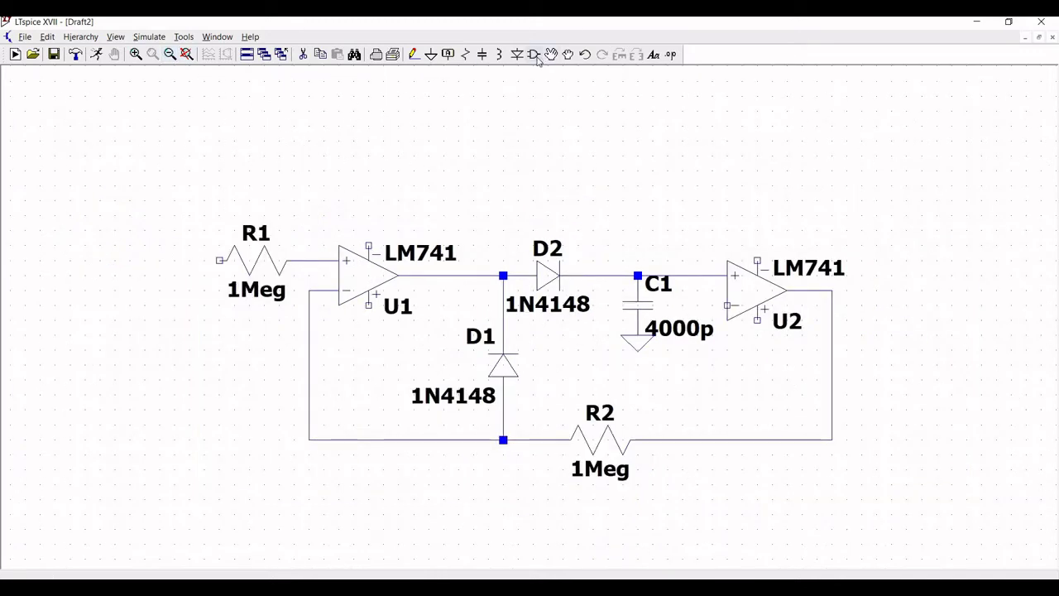
{"action": "key", "text": "F2"}
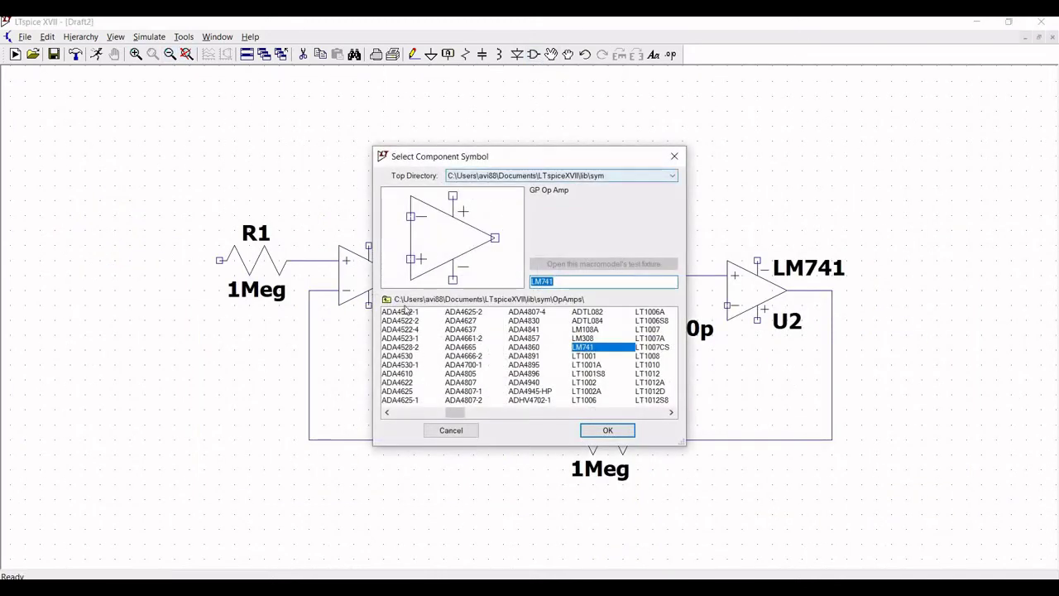
{"action": "left_click", "coordinate": [386, 300]}
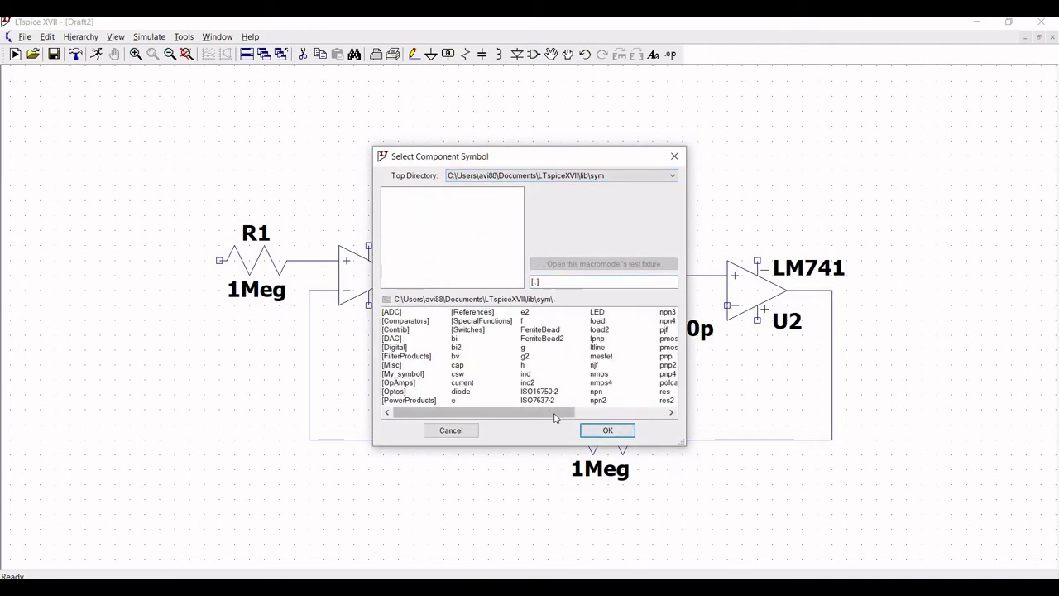
{"action": "left_click_drag", "start_coordinate": [554, 418], "coordinate": [645, 414]}
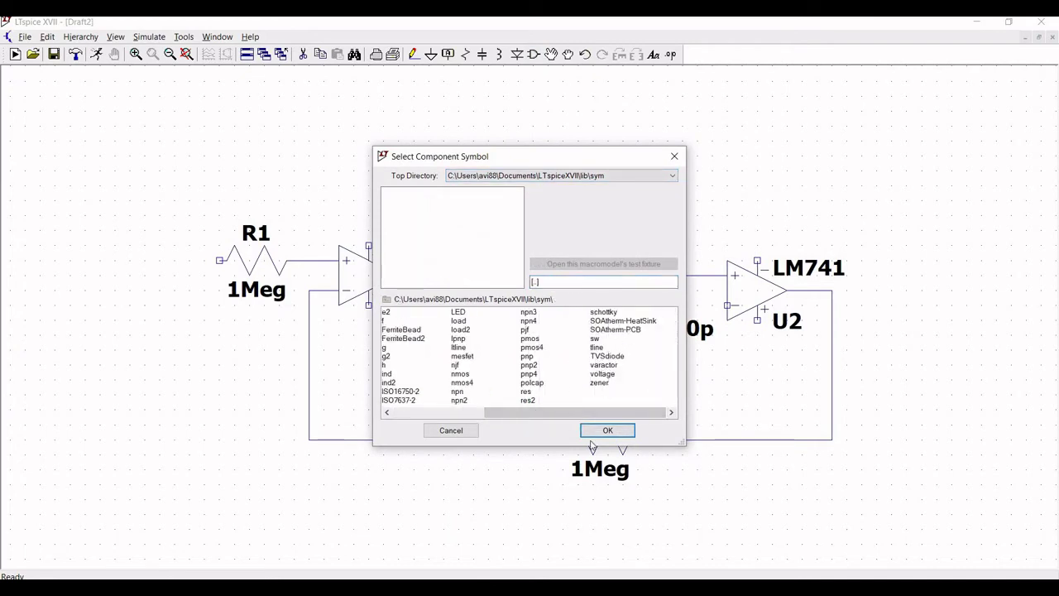
{"action": "left_click", "coordinate": [604, 373]}
{"action": "left_click", "coordinate": [608, 430]}
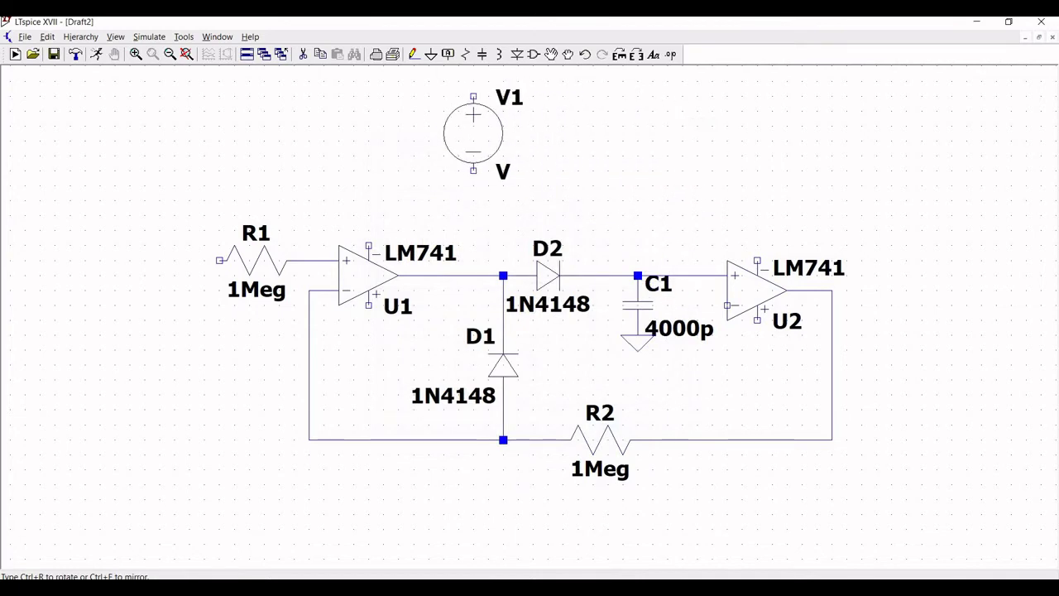
{"action": "left_click", "coordinate": [472, 133]}
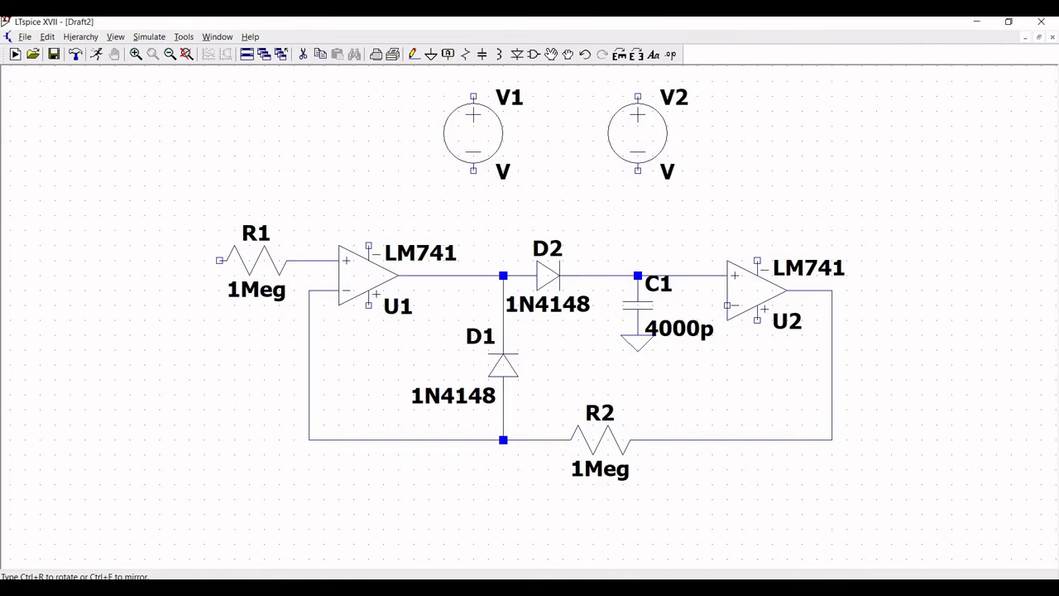
{"action": "left_click", "coordinate": [638, 133]}
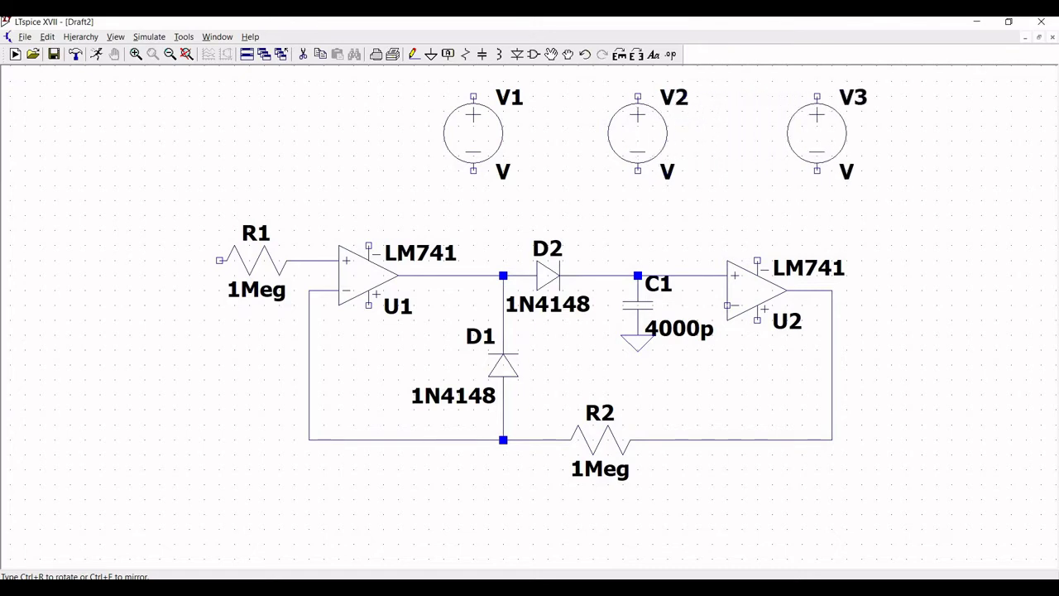
{"action": "left_click", "coordinate": [817, 132]}
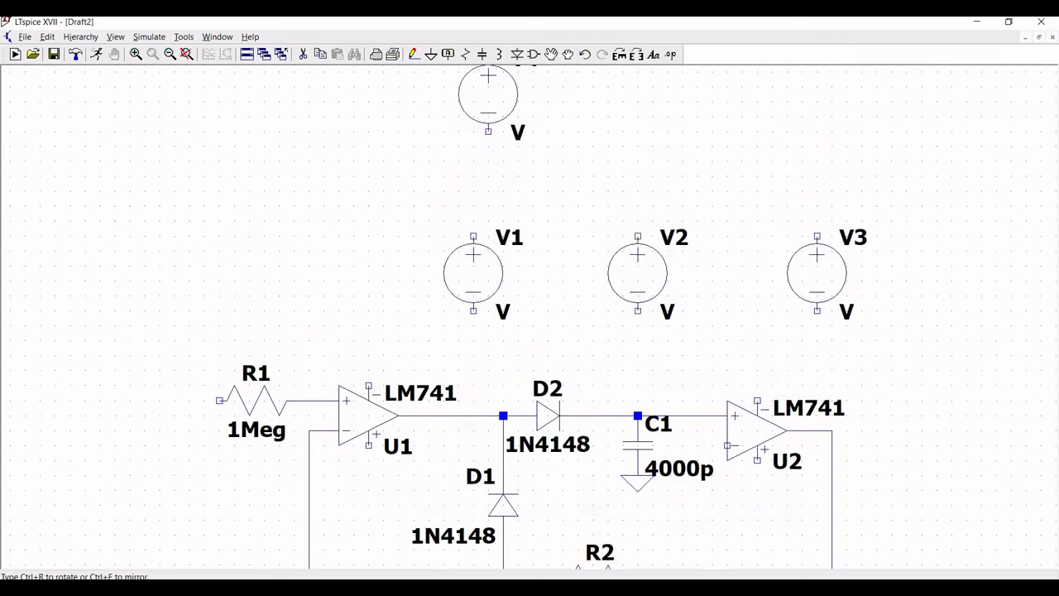
{"action": "left_click", "coordinate": [503, 138]}
{"action": "key", "text": "Escape"}
{"action": "key", "text": "F9"}
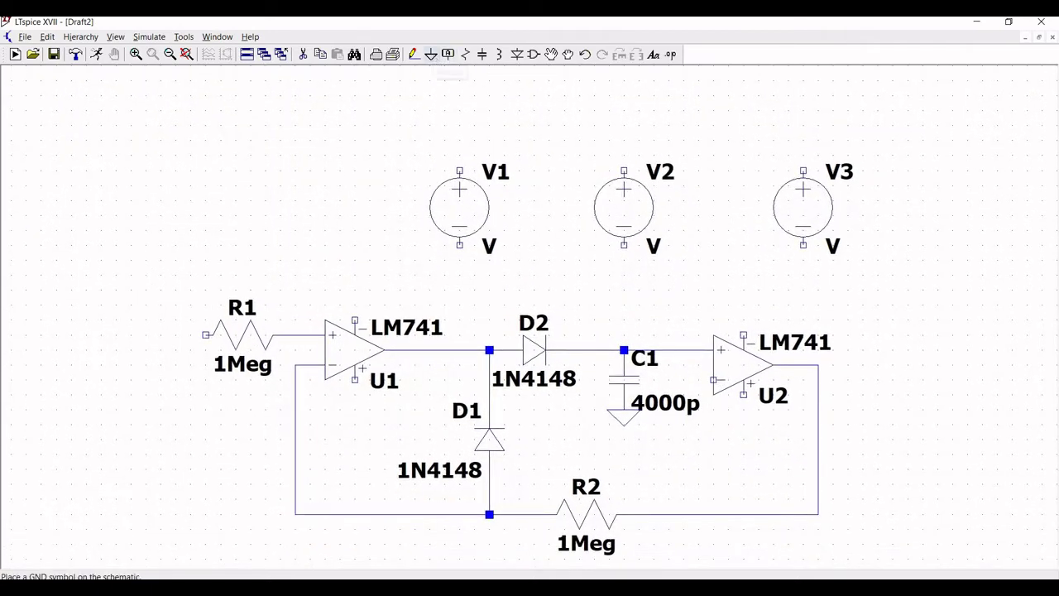
Place ground symbols on the negative terminals of voltage sources V1, V2 and V3
{"action": "left_click", "coordinate": [431, 55]}
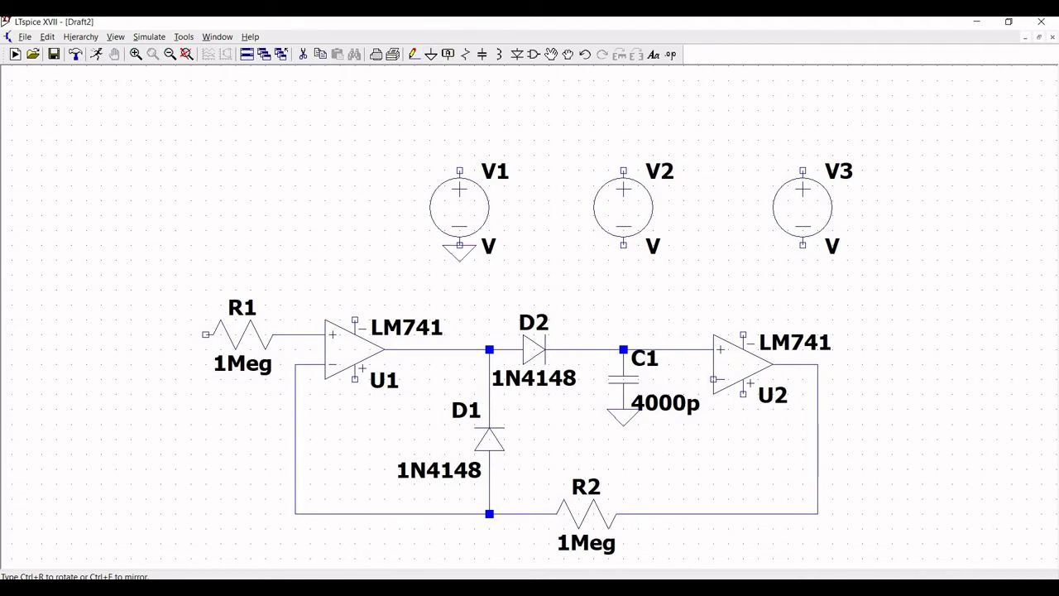
{"action": "left_click", "coordinate": [460, 246]}
{"action": "left_click", "coordinate": [623, 245]}
{"action": "left_click", "coordinate": [803, 246]}
{"action": "key", "text": "Escape"}
Draw a short vertical wire stub upward from the positive terminal of each voltage source V1, V2 and V3
{"action": "left_click", "coordinate": [414, 54]}
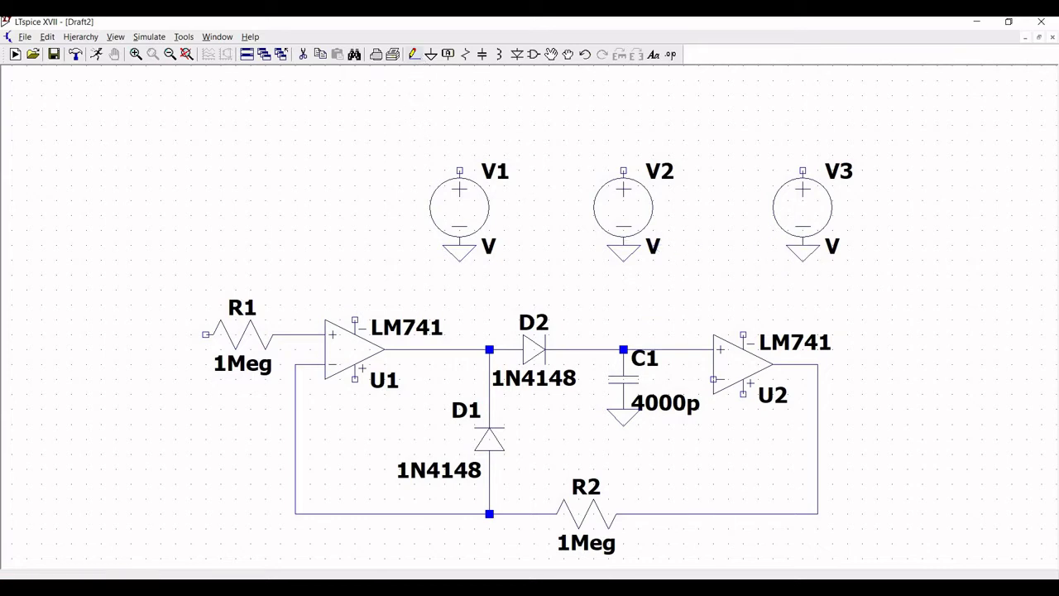
{"action": "left_click", "coordinate": [461, 170]}
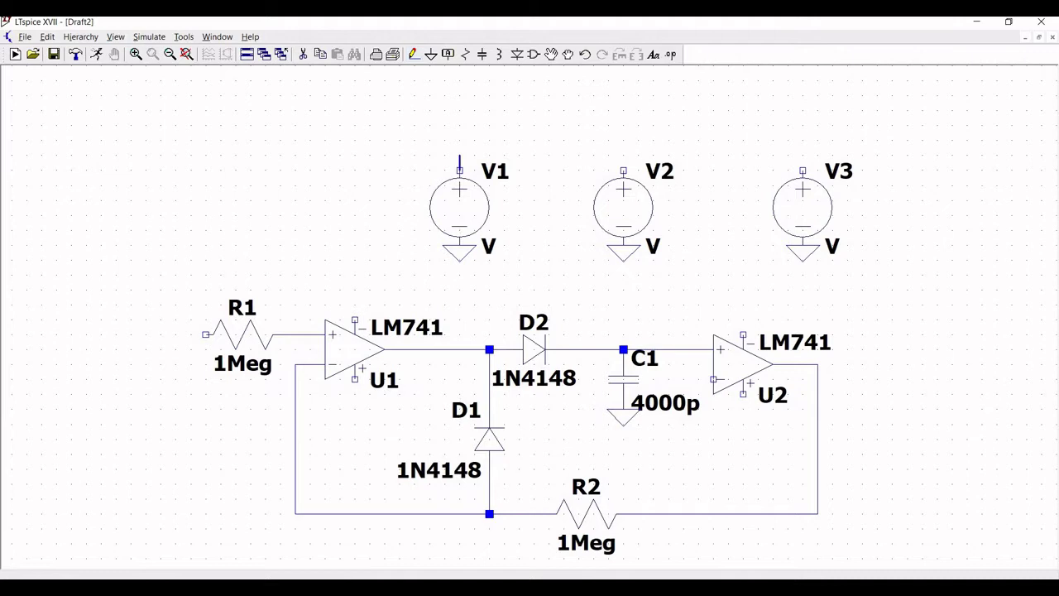
{"action": "left_click", "coordinate": [461, 141]}
{"action": "left_click", "coordinate": [623, 170]}
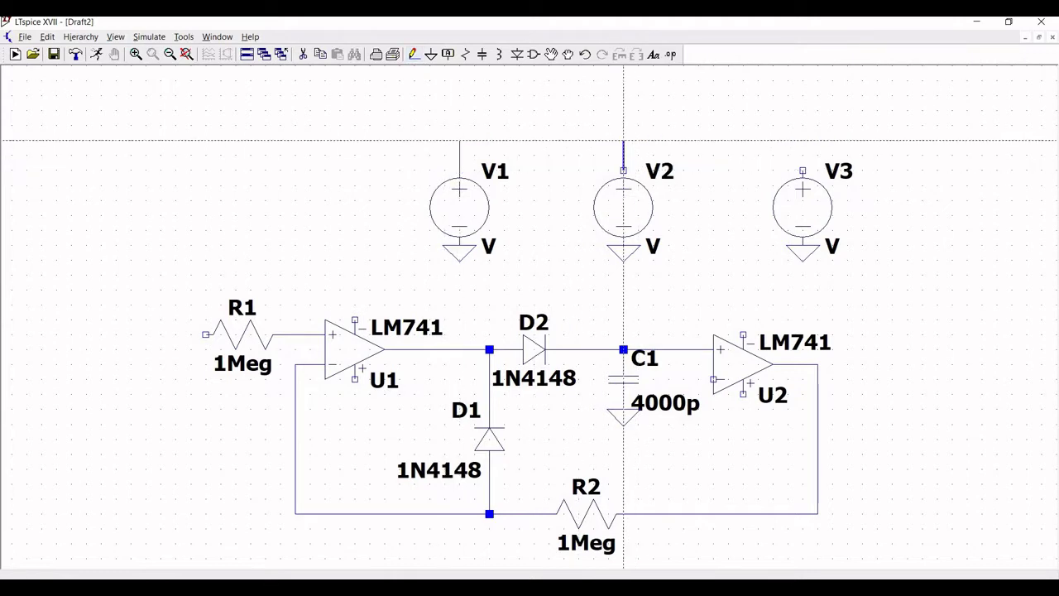
{"action": "left_click", "coordinate": [623, 141]}
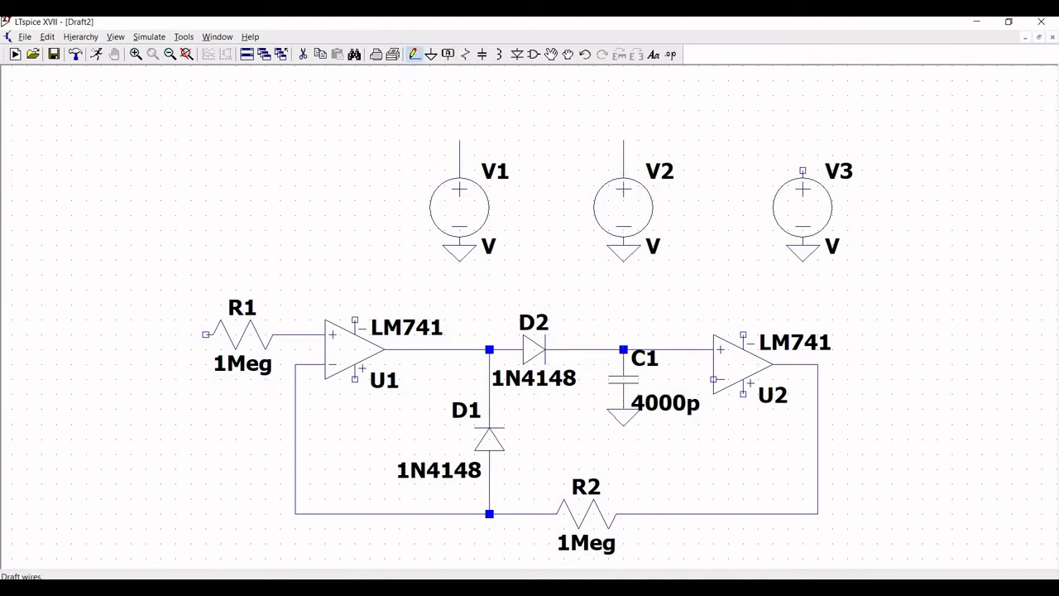
{"action": "left_click", "coordinate": [803, 169]}
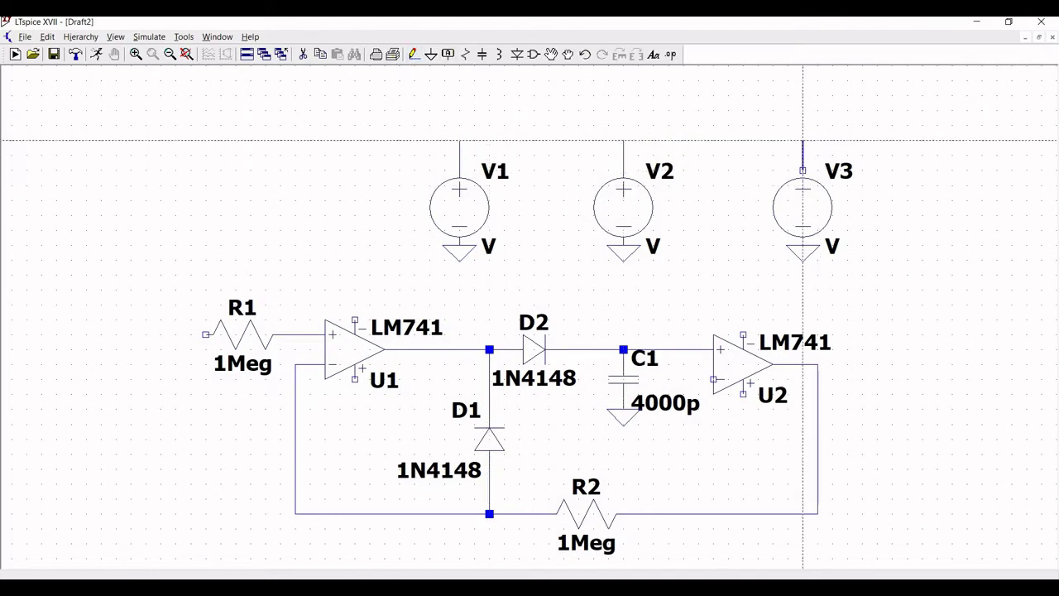
{"action": "left_click", "coordinate": [802, 141]}
{"action": "key", "text": "Escape"}
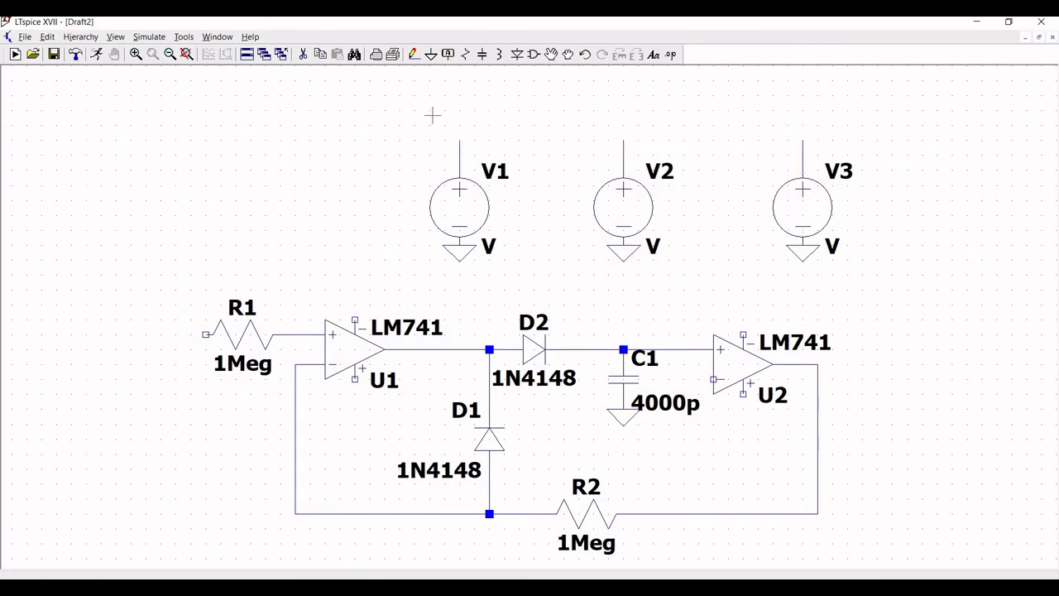
Rename the voltage sources V1, V2 and V3 as Vcc, Vee and Vin respectively
{"action": "right_click", "coordinate": [494, 173]}
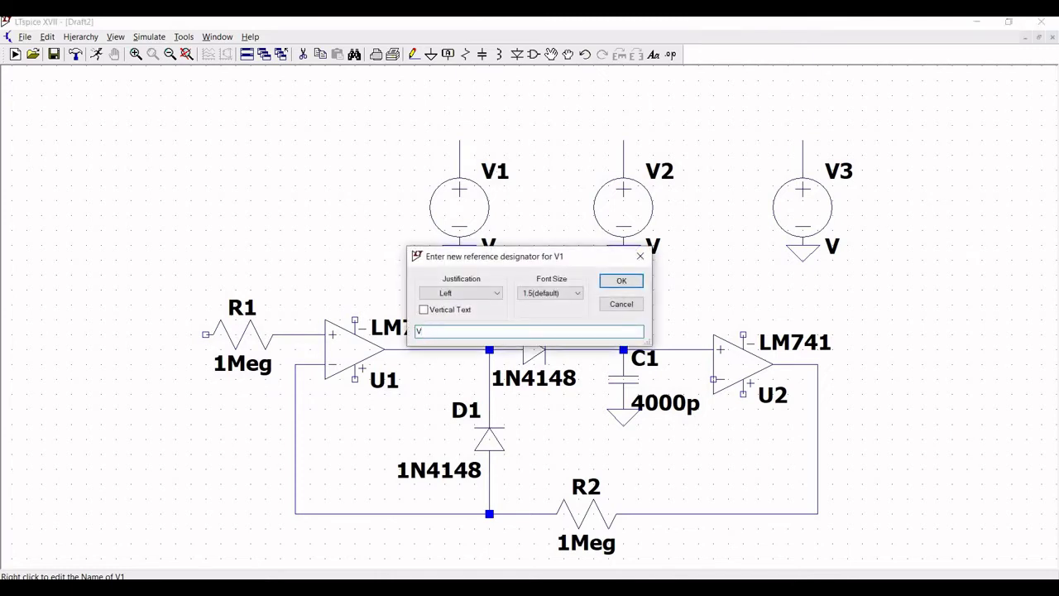
{"action": "type", "text": "Vcc"}
{"action": "left_click", "coordinate": [622, 282]}
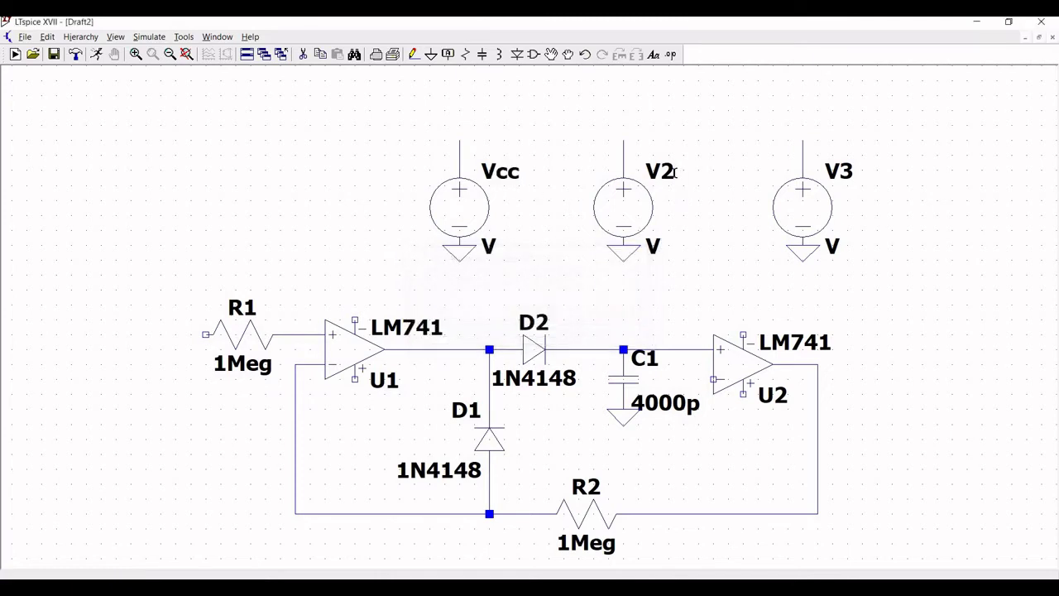
{"action": "right_click", "coordinate": [673, 176]}
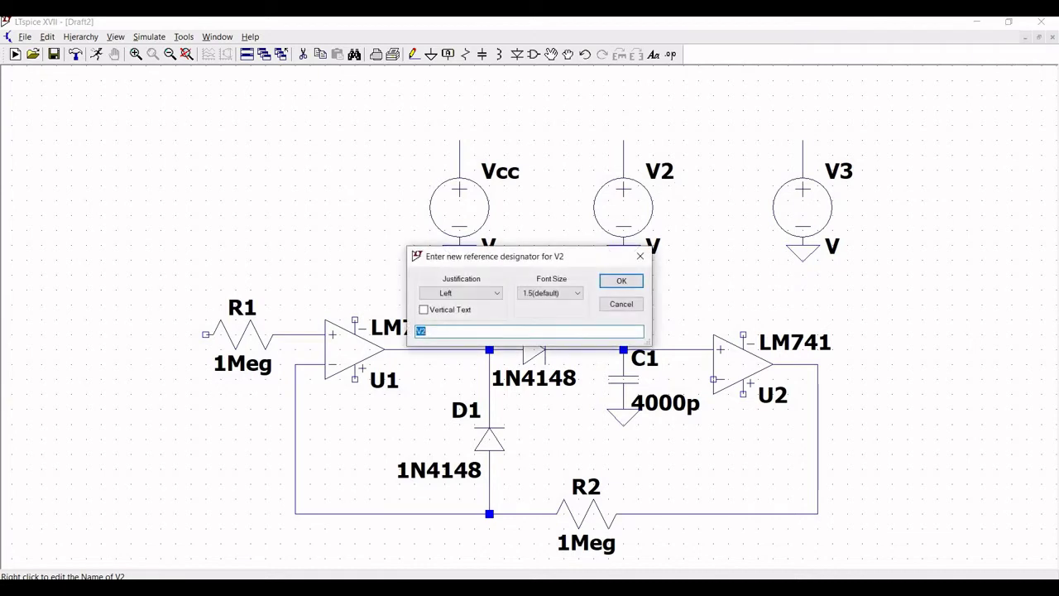
{"action": "type", "text": "Vee"}
{"action": "left_click", "coordinate": [621, 283]}
{"action": "right_click", "coordinate": [846, 172]}
{"action": "type", "text": "Vin"}
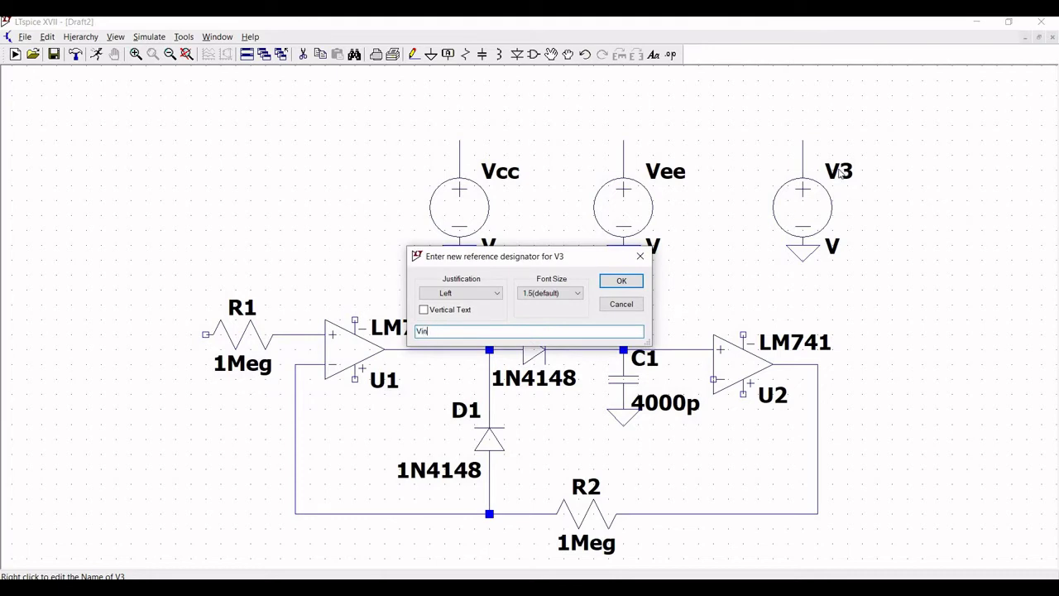
{"action": "key", "text": "Return"}
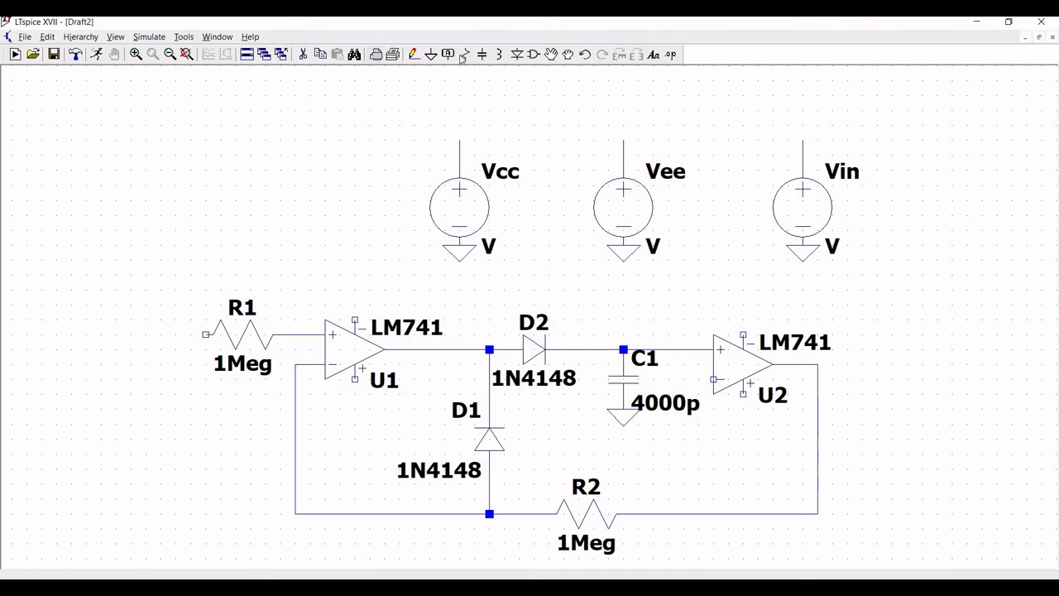
Draw short vertical wire stubs outward from the upper and lower supply pins of op amp U1
{"action": "left_click", "coordinate": [413, 55]}
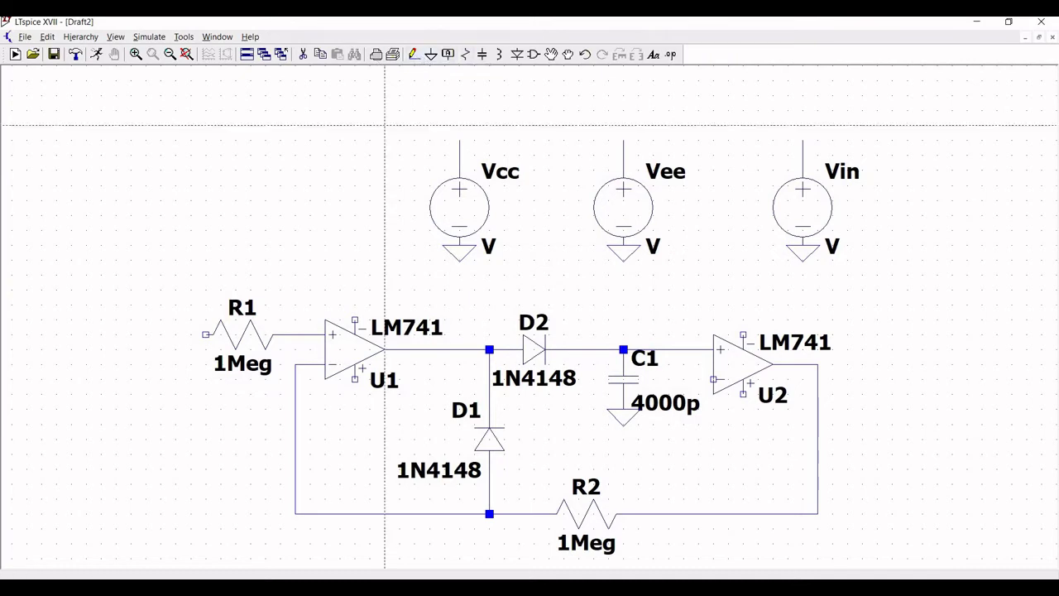
{"action": "left_click", "coordinate": [356, 291]}
{"action": "key", "text": "Escape"}
{"action": "left_click", "coordinate": [413, 55]}
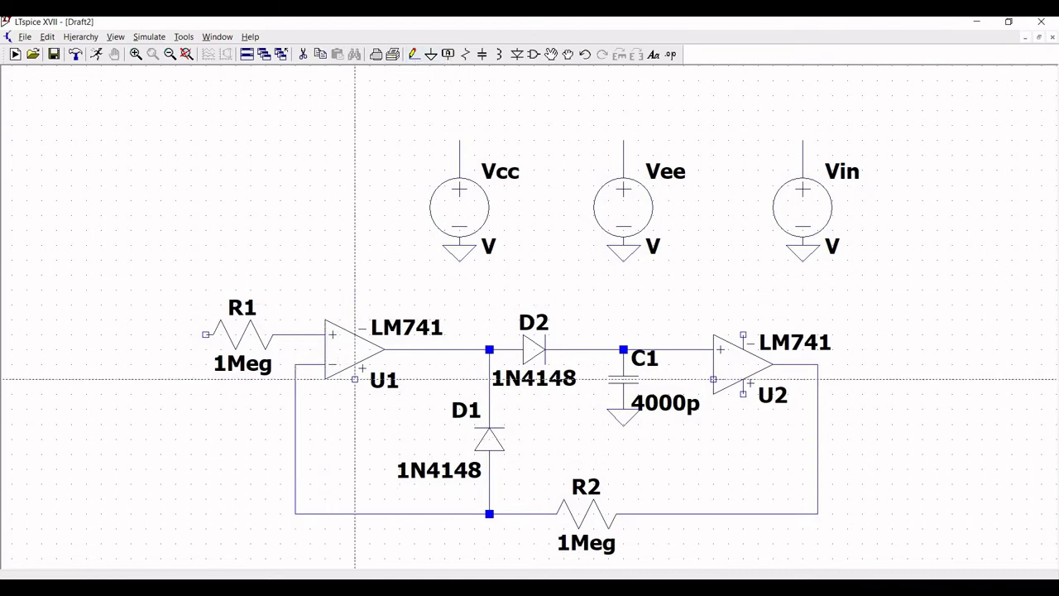
{"action": "left_click", "coordinate": [356, 379]}
{"action": "left_click", "coordinate": [355, 409]}
{"action": "key", "text": "Escape"}
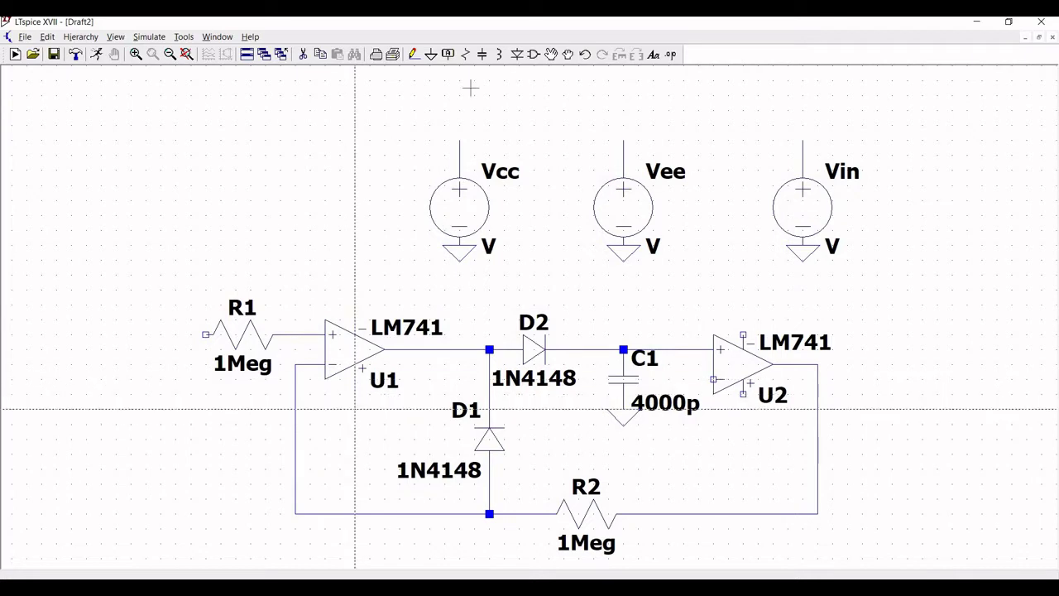
Draw short vertical wire stubs outward from the upper and lower supply pins of op amp U2
{"action": "left_click", "coordinate": [413, 55]}
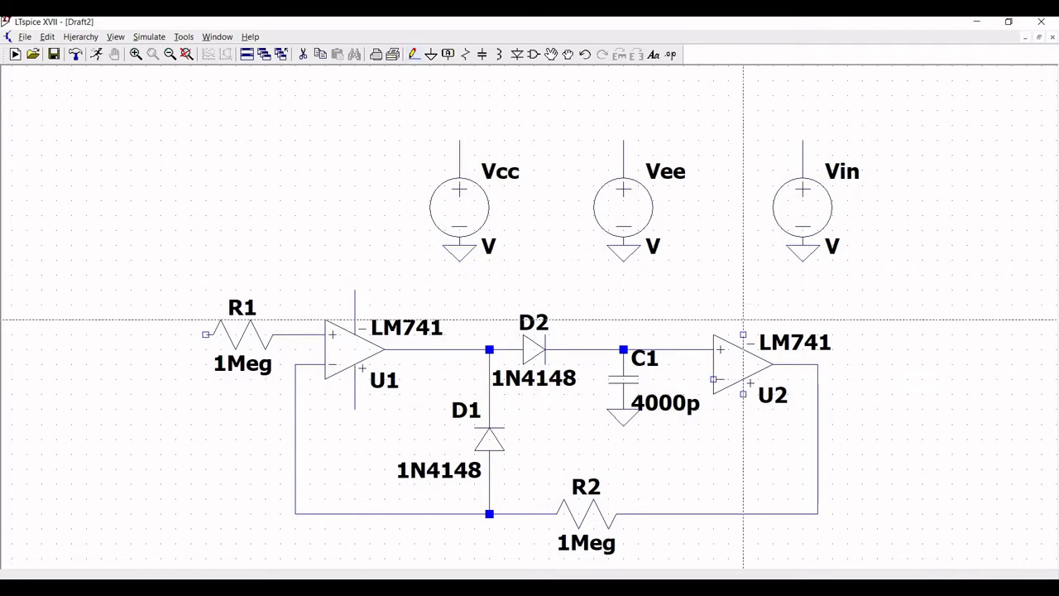
{"action": "left_click", "coordinate": [743, 335]}
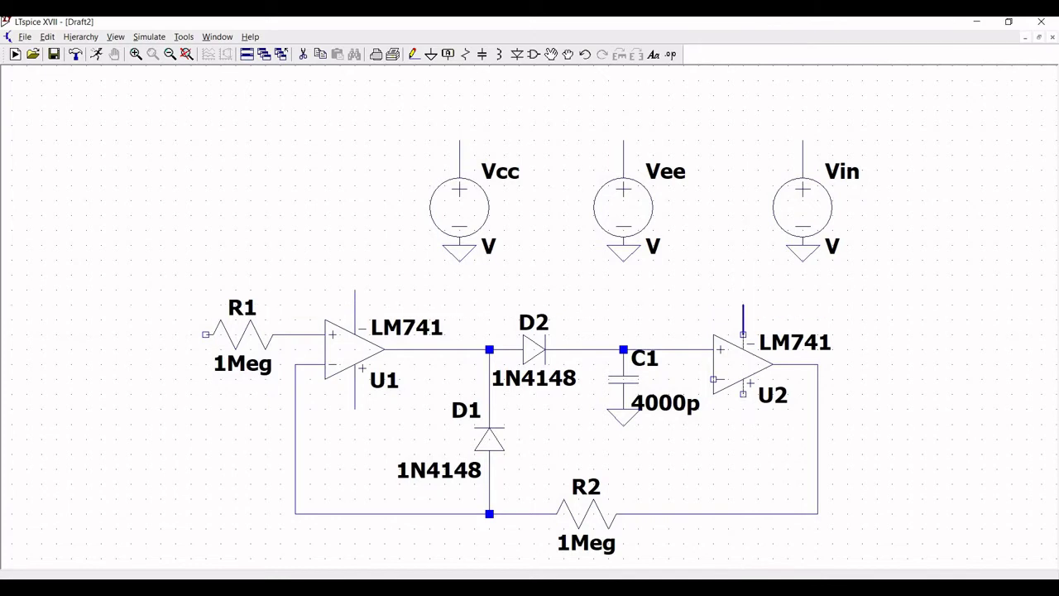
{"action": "left_click", "coordinate": [743, 289]}
{"action": "key", "text": "Escape"}
{"action": "left_click", "coordinate": [412, 55]}
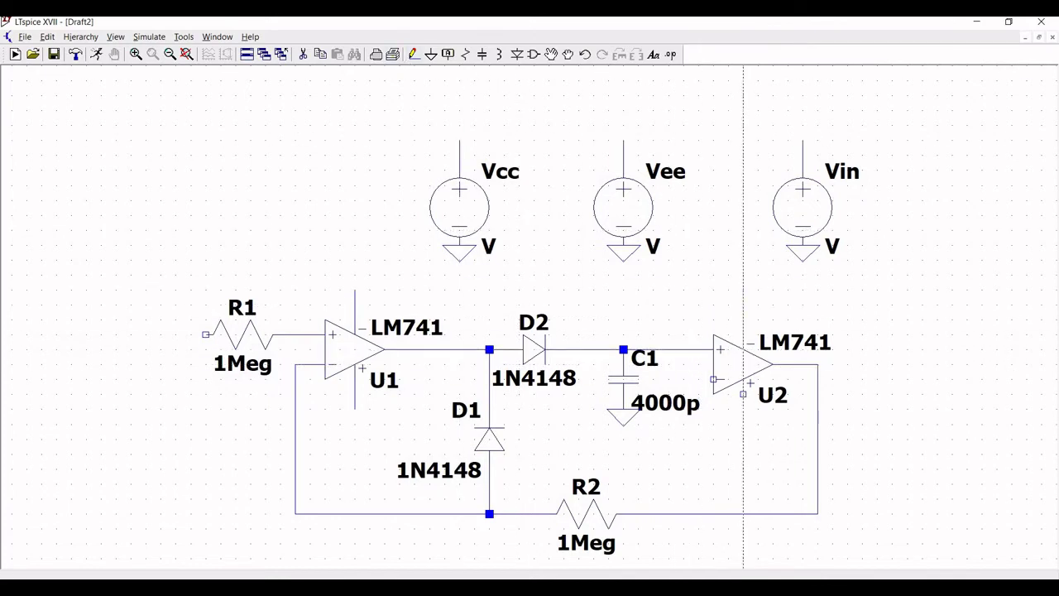
{"action": "left_click", "coordinate": [743, 395]}
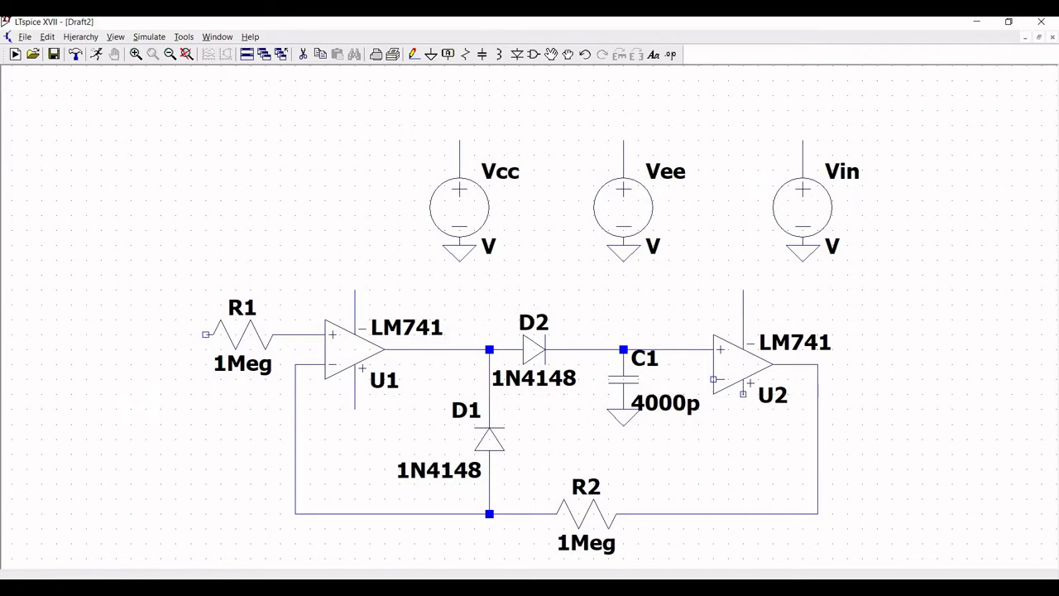
{"action": "left_click", "coordinate": [743, 409]}
{"action": "key", "text": "Escape"}
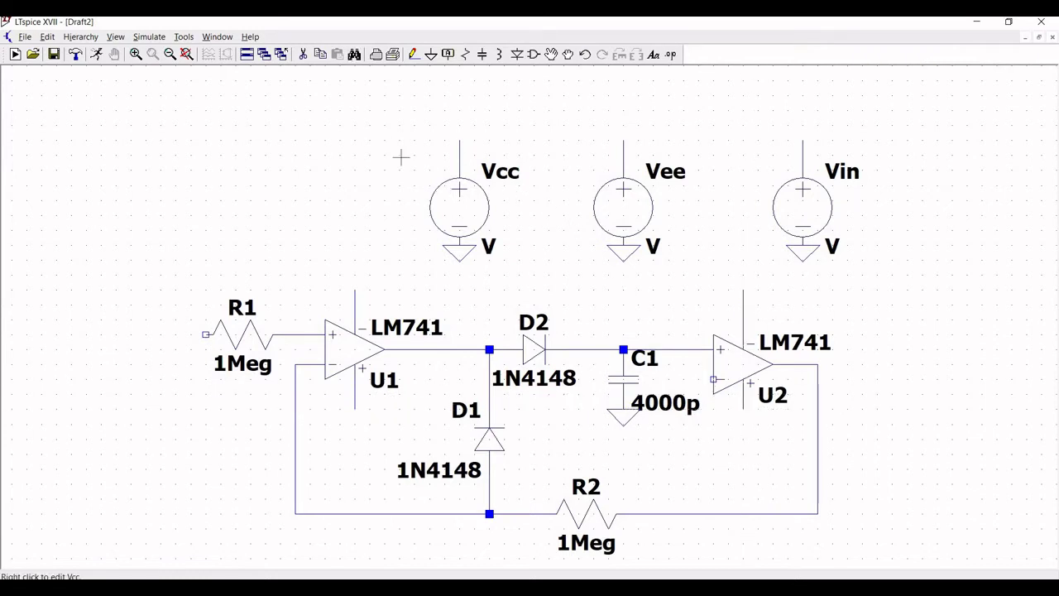
Draw a horizontal input wire extending leftward from the free end of resistor R1
{"action": "left_click", "coordinate": [414, 54]}
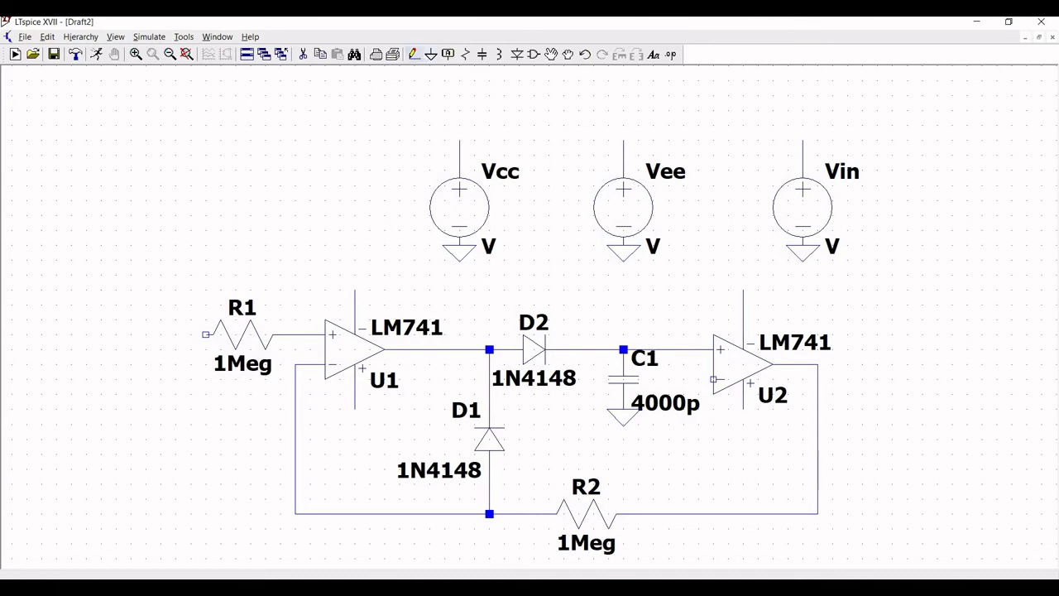
{"action": "left_click", "coordinate": [205, 335]}
{"action": "left_click", "coordinate": [101, 320]}
{"action": "key", "text": "Escape"}
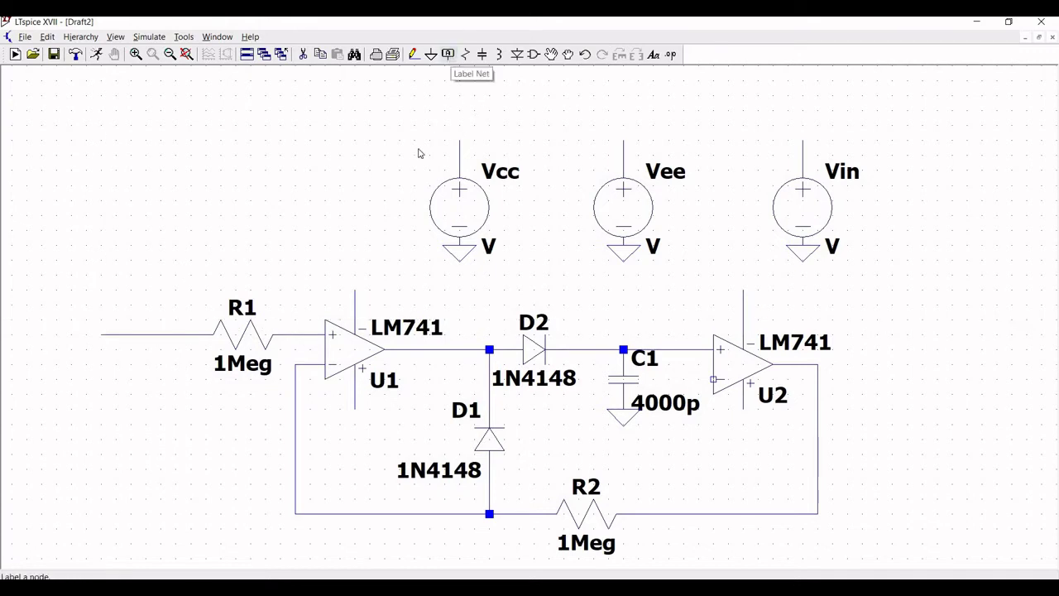
Place the net label Vcc on the lower, positive supply stubs of op amps U1 and U2
{"action": "key", "text": "F4"}
{"action": "type", "text": "V"}
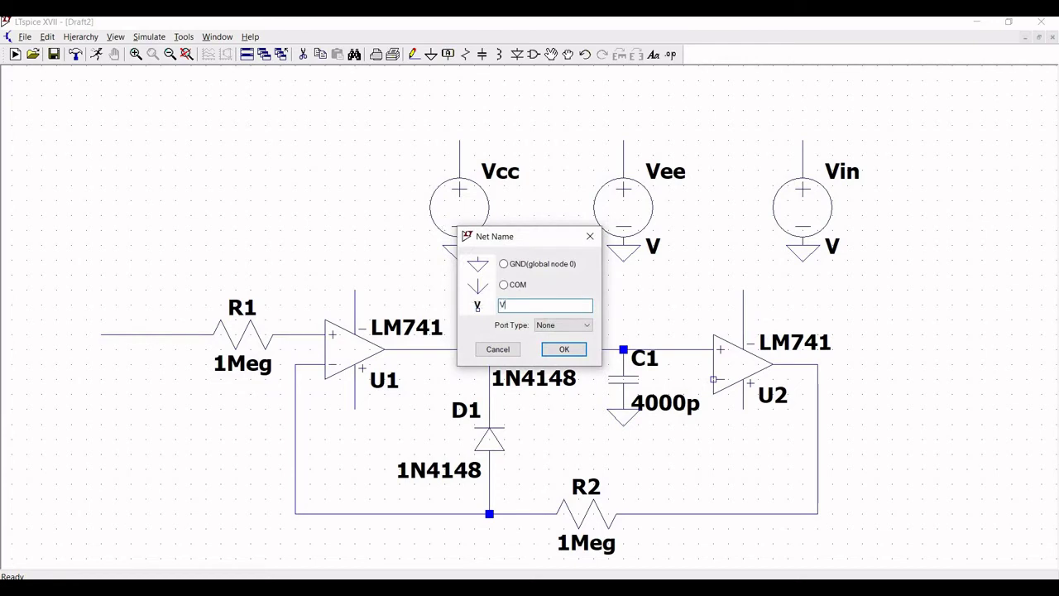
{"action": "type", "text": "cc"}
{"action": "left_click", "coordinate": [562, 349]}
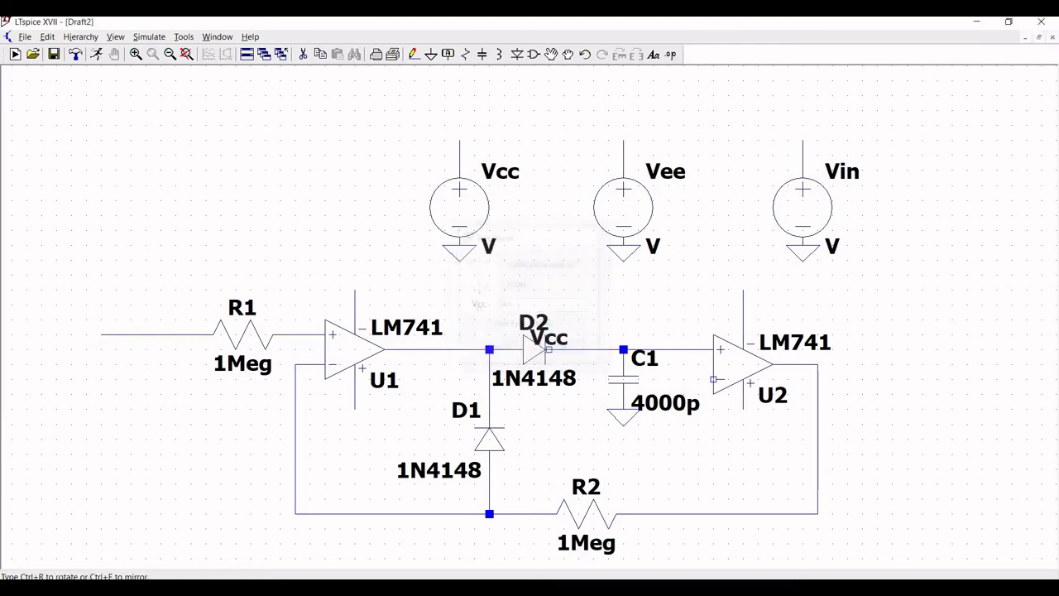
{"action": "left_click", "coordinate": [355, 408]}
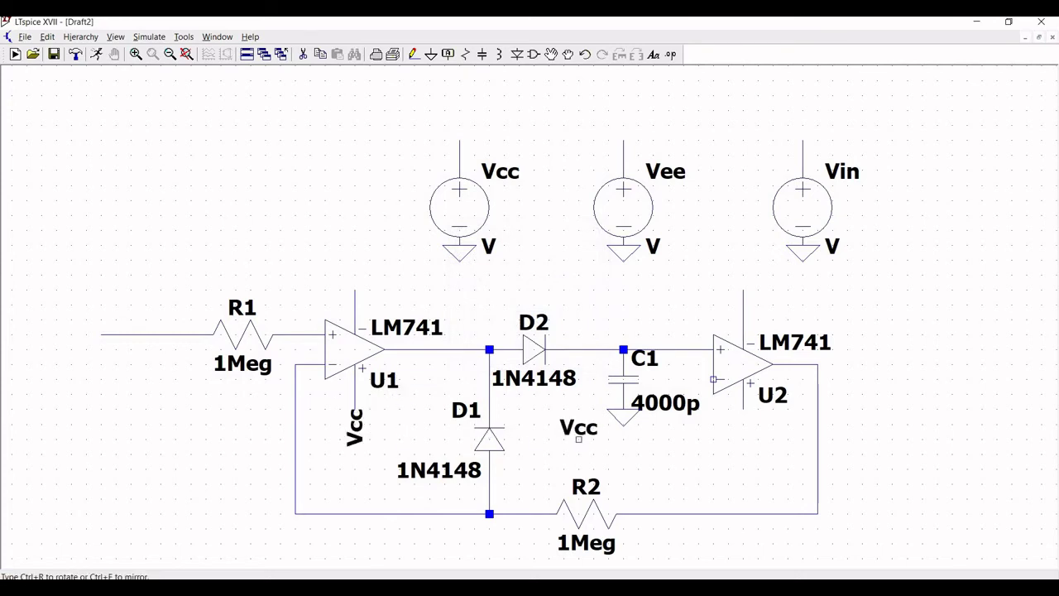
{"action": "left_click", "coordinate": [743, 409]}
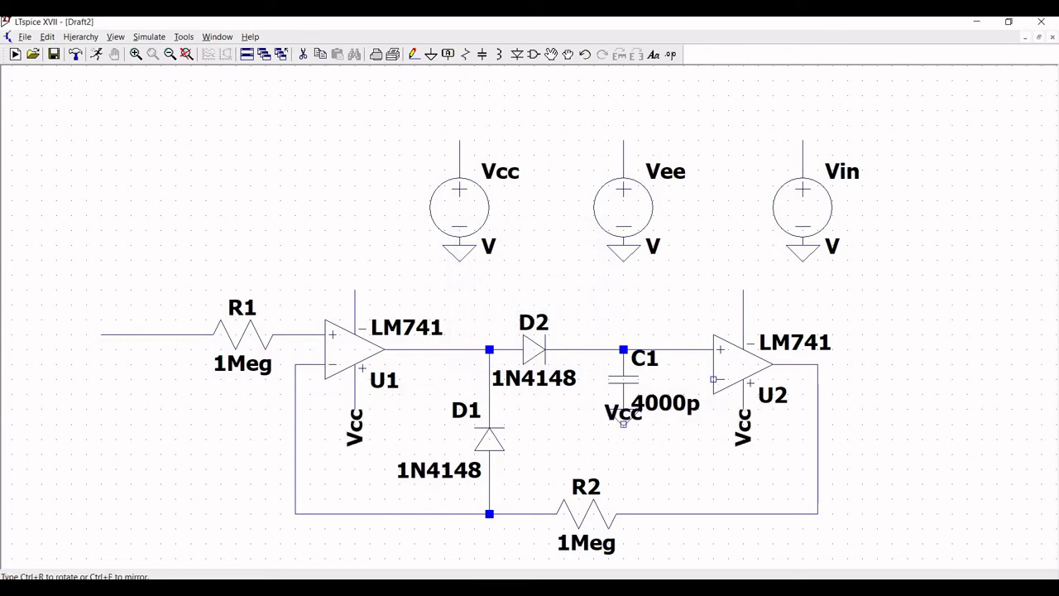
Place the net label Vee on the upper, negative supply stubs of op amps U1 and U2
{"action": "left_click", "coordinate": [448, 54]}
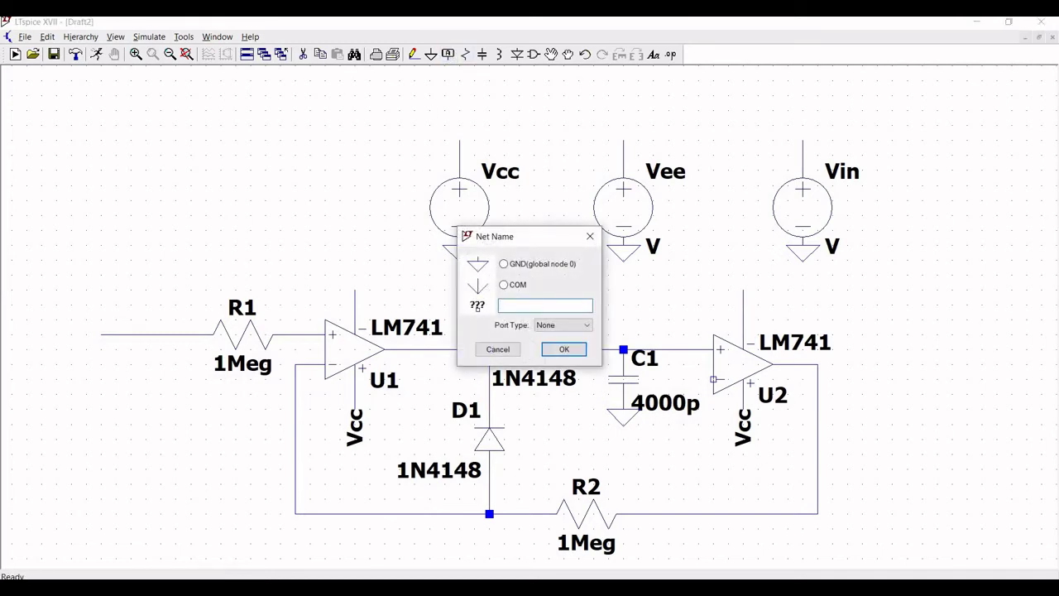
{"action": "type", "text": "Vee"}
{"action": "left_click", "coordinate": [563, 349]}
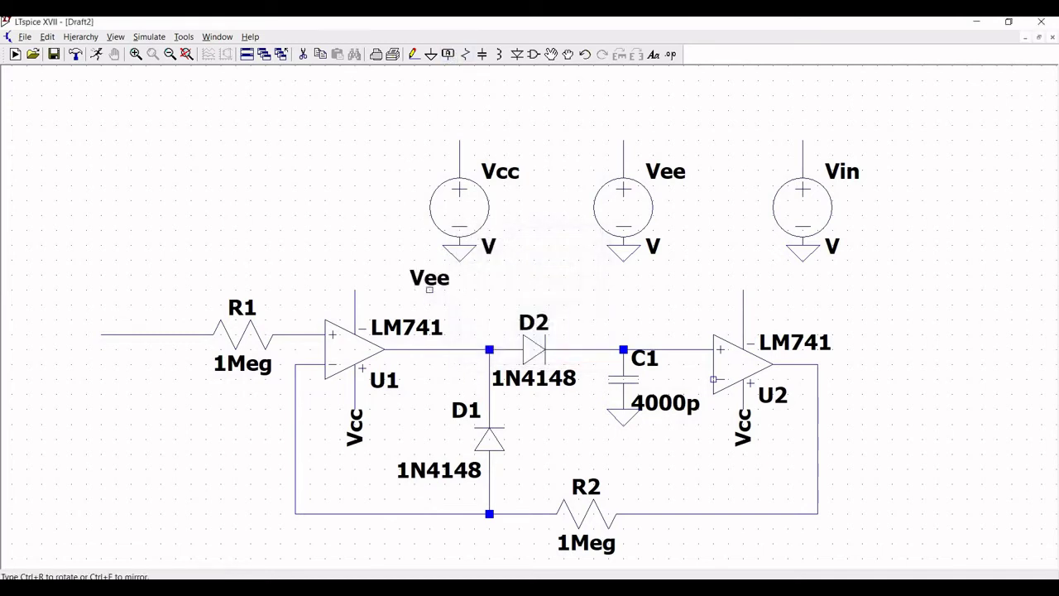
{"action": "left_click", "coordinate": [355, 290]}
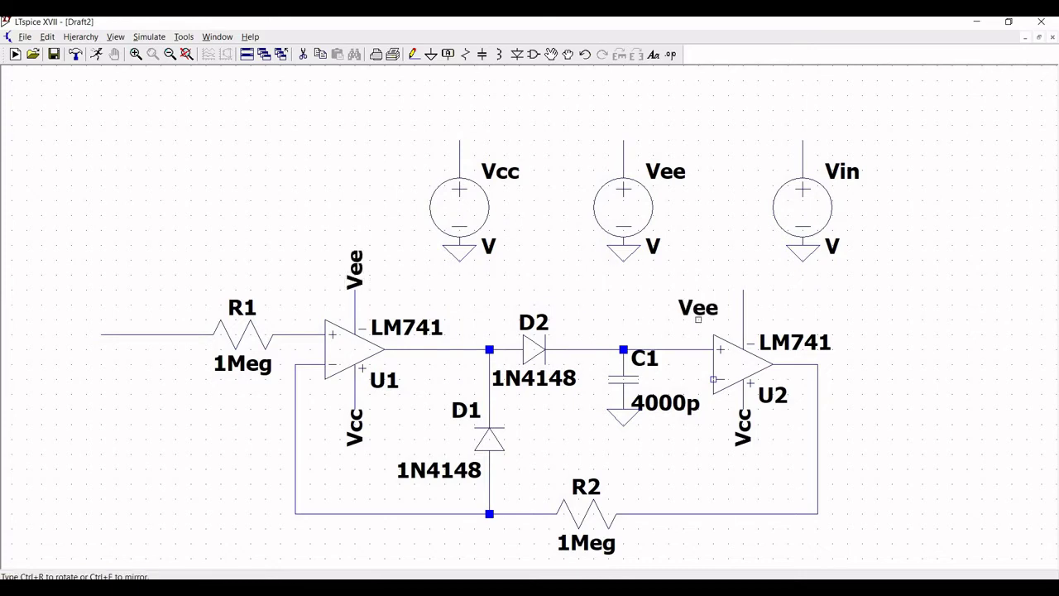
{"action": "left_click", "coordinate": [744, 289]}
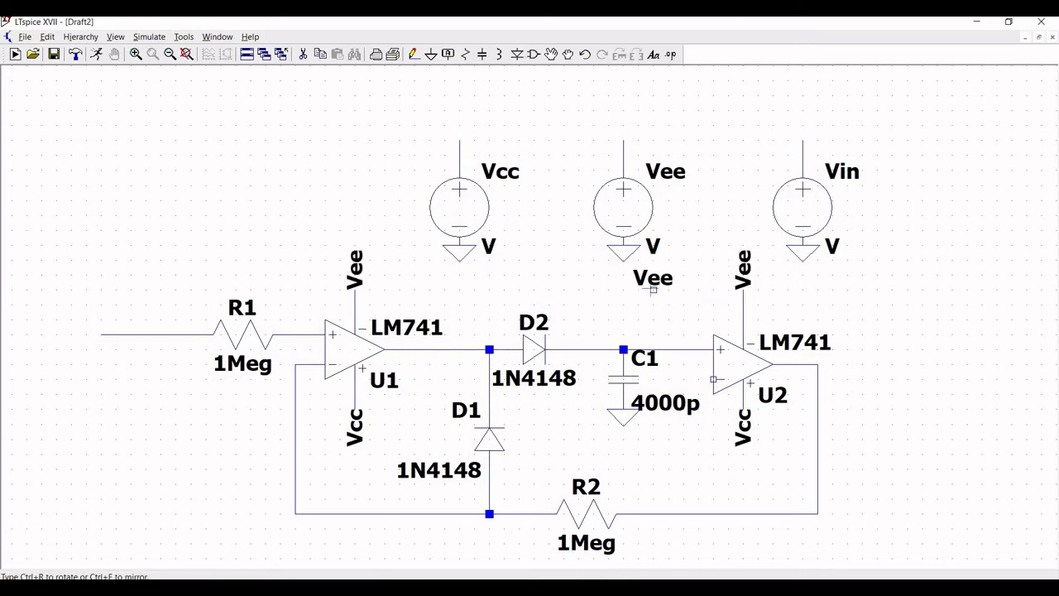
{"action": "key", "text": "Escape"}
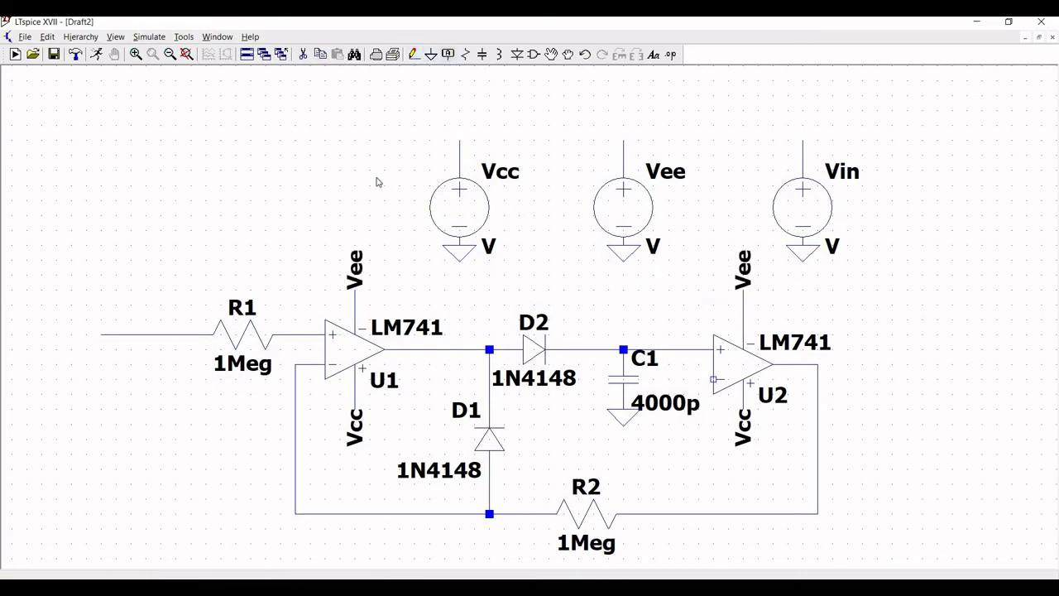
Place the net label Vin on the free end of the input wire at resistor R1
{"action": "key", "text": "F4"}
{"action": "type", "text": "V"}
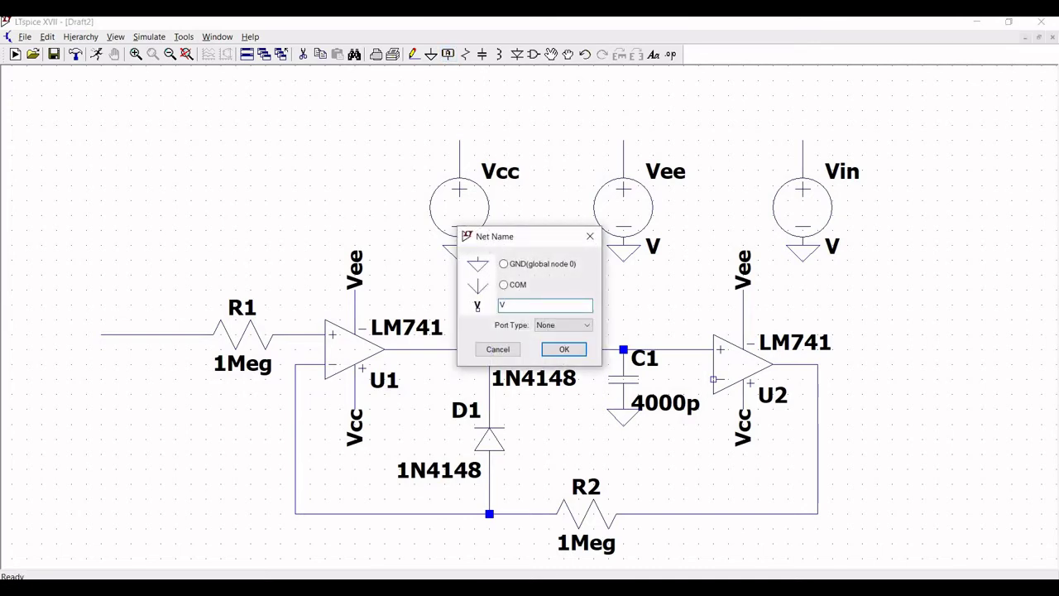
{"action": "type", "text": "in"}
{"action": "left_click", "coordinate": [554, 348]}
{"action": "left_click", "coordinate": [100, 335]}
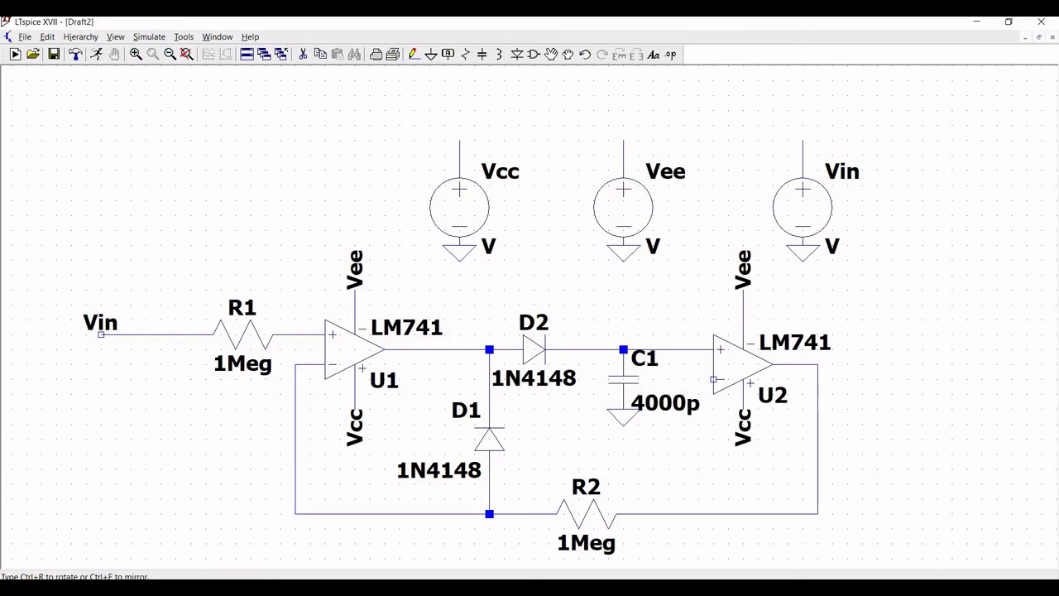
{"action": "left_click", "coordinate": [100, 334]}
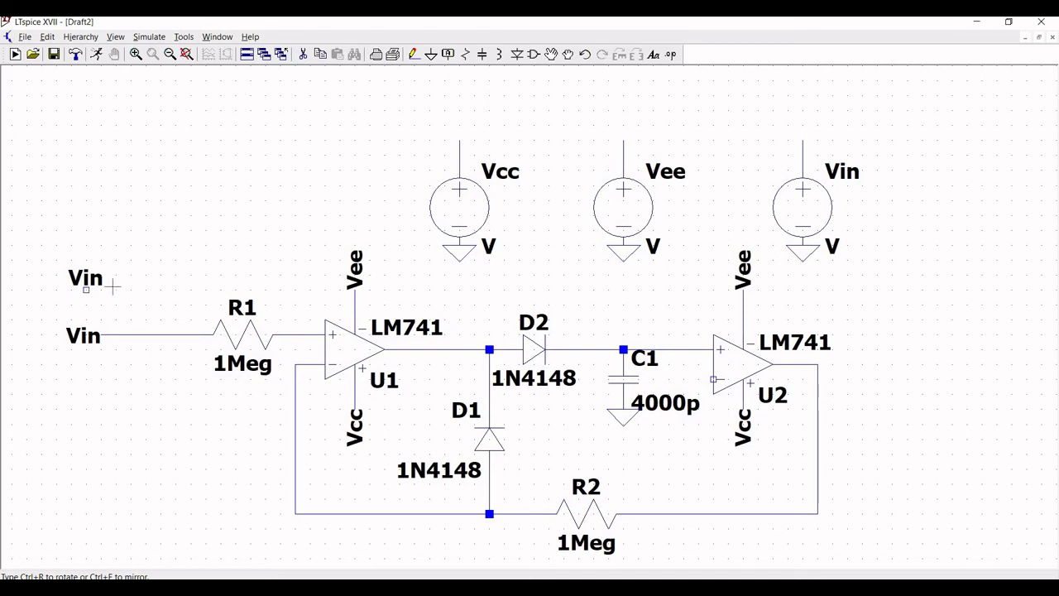
{"action": "key", "text": "Escape"}
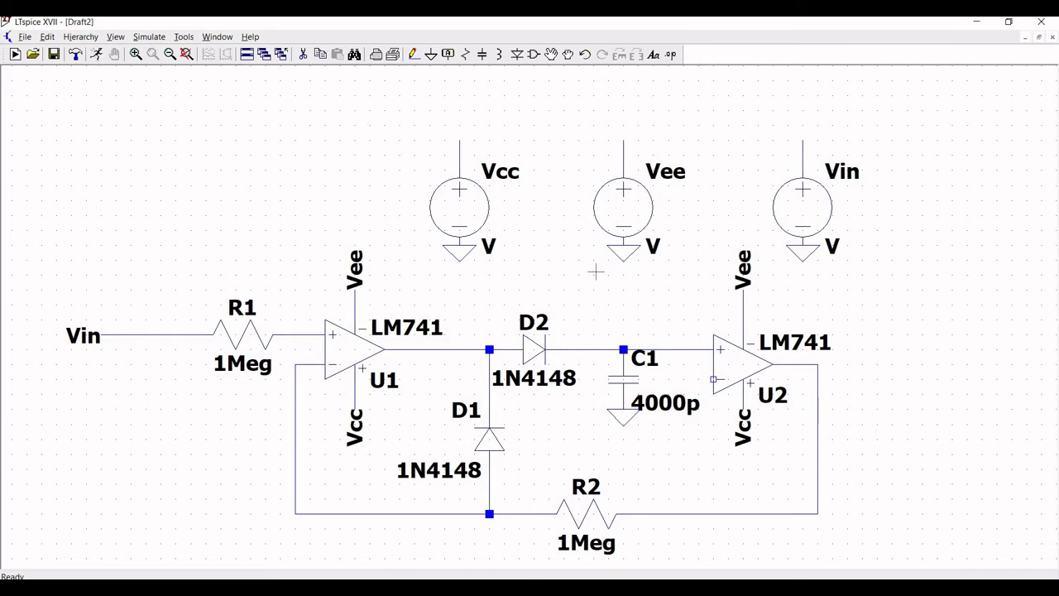
Set the DC value of source Vcc to 15 V and of source Vee to -15 V
{"action": "right_click", "coordinate": [471, 212]}
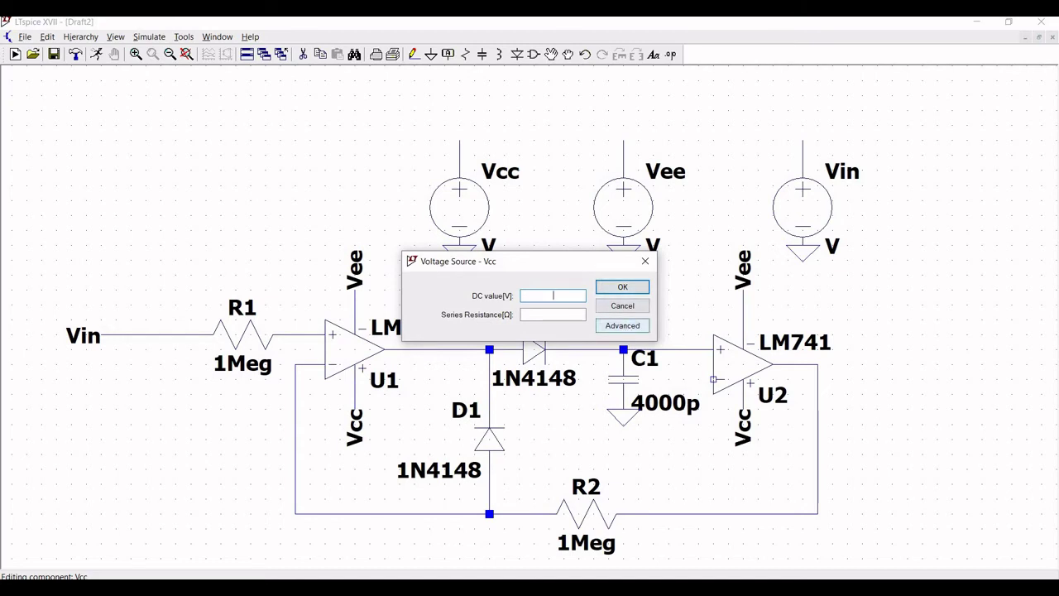
{"action": "left_click", "coordinate": [629, 286]}
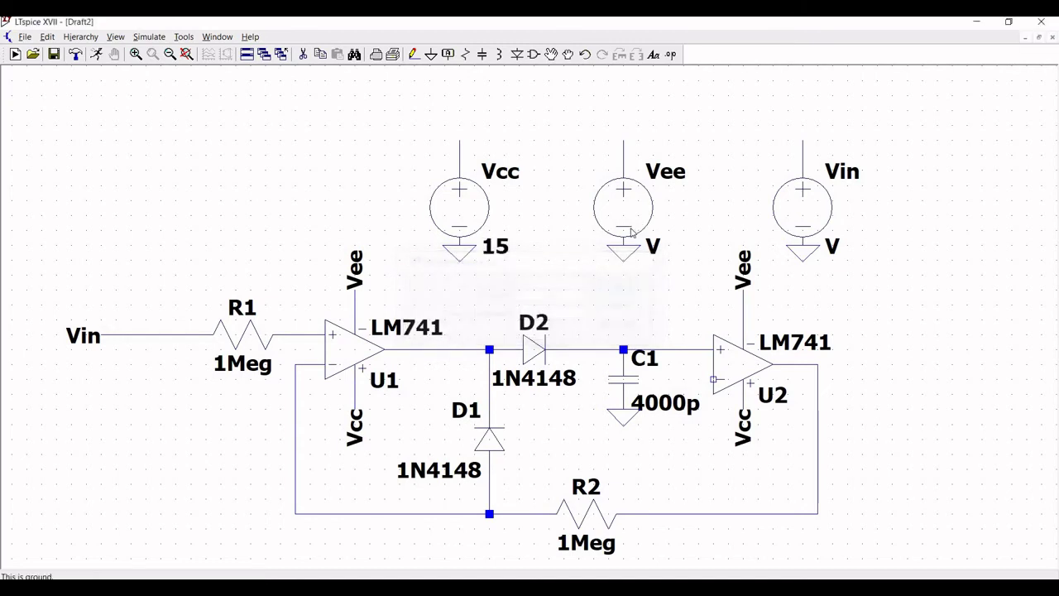
{"action": "right_click", "coordinate": [631, 232]}
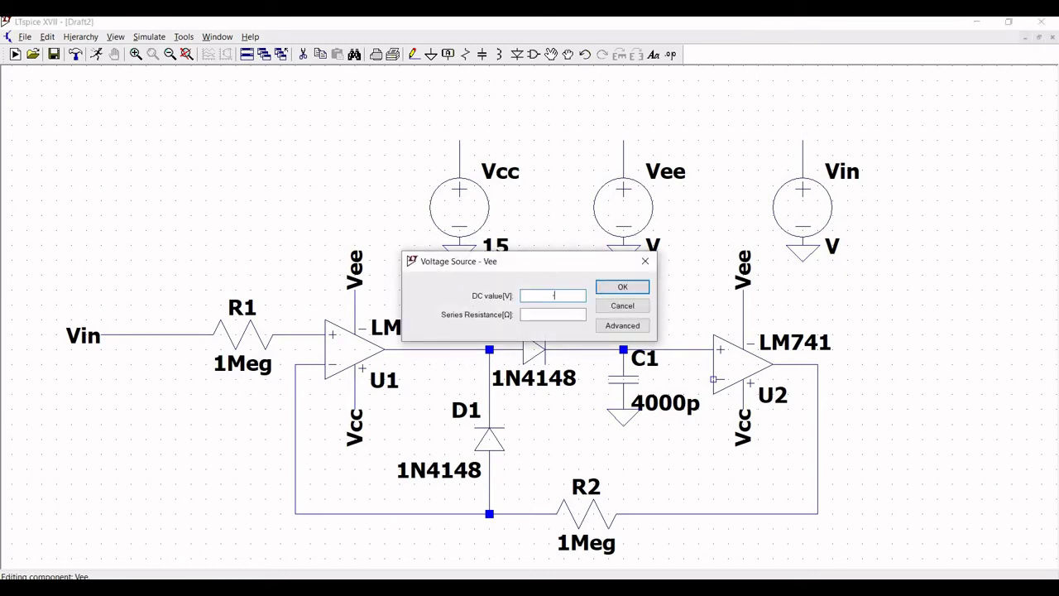
{"action": "left_click", "coordinate": [620, 286]}
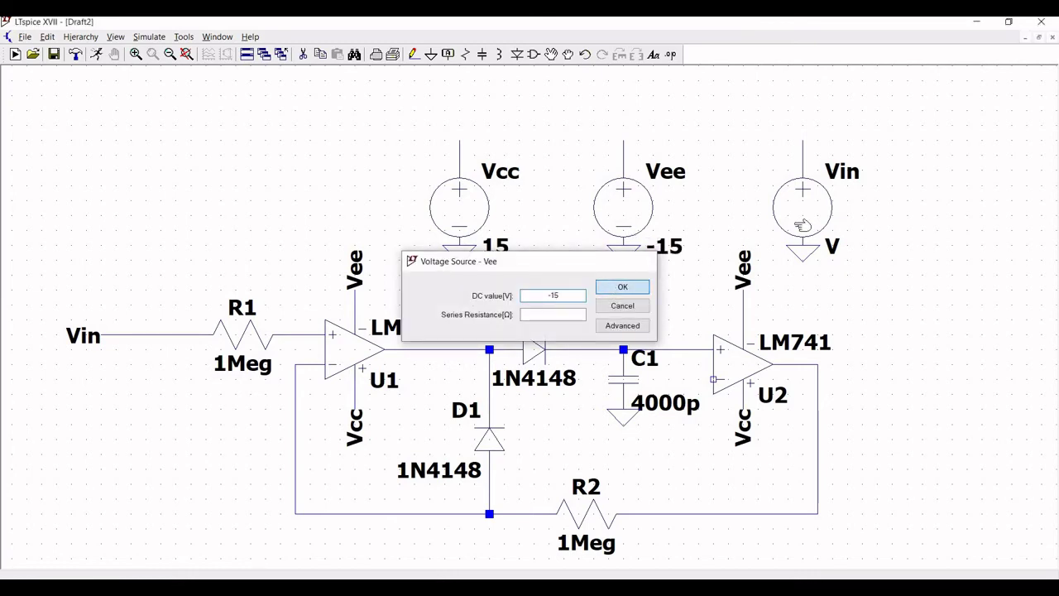
Configure source Vin as a SINE function with 0 V DC offset, 2.5 V amplitude and 10k Hz frequency
{"action": "right_click", "coordinate": [822, 211]}
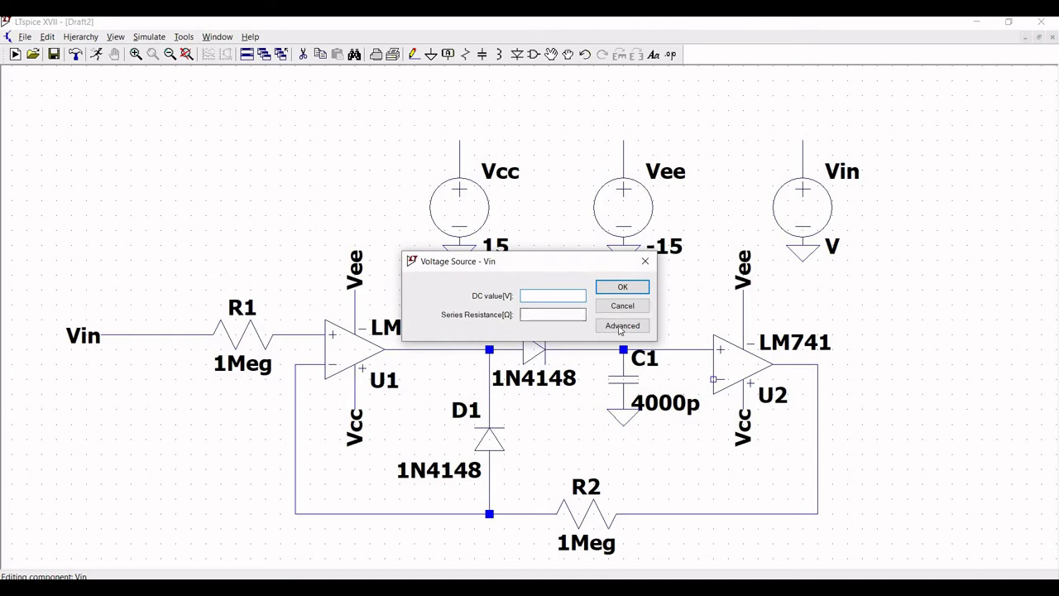
{"action": "key", "text": "Return"}
{"action": "left_click", "coordinate": [331, 206]}
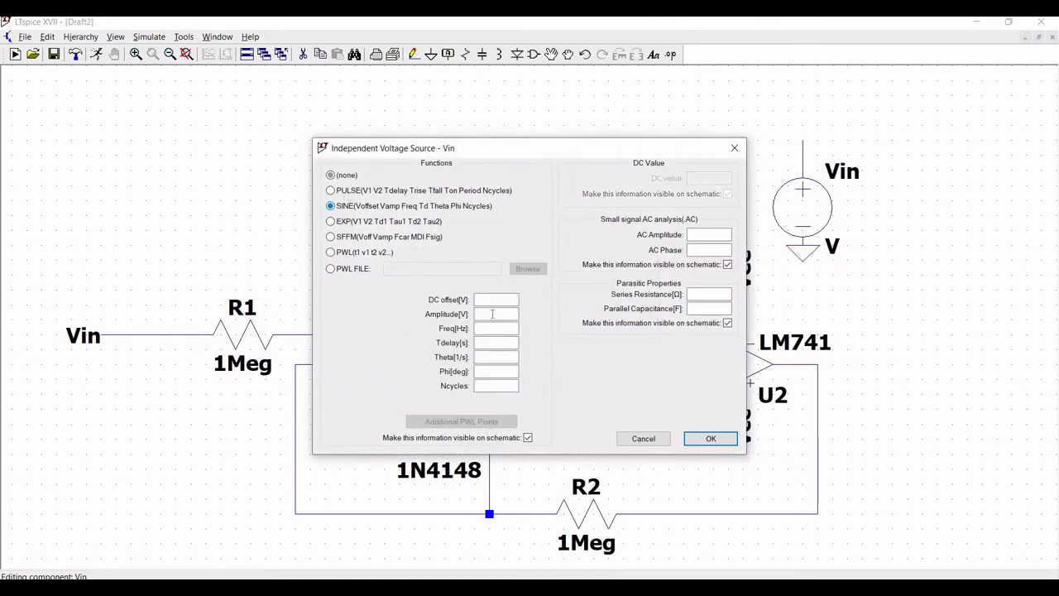
{"action": "left_click", "coordinate": [491, 303]}
{"action": "left_click", "coordinate": [489, 313]}
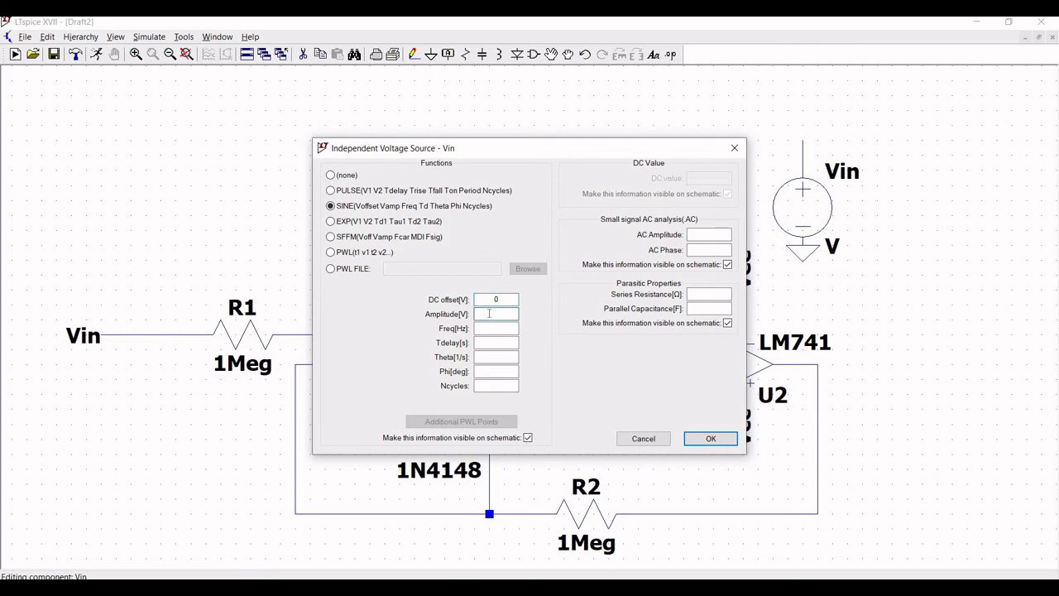
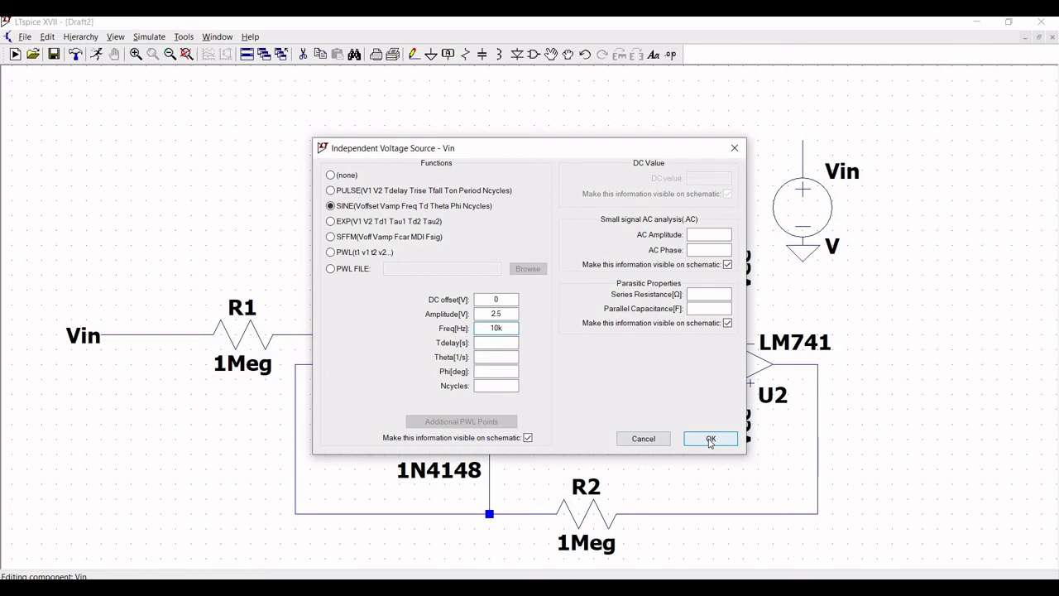
{"action": "key", "text": "Return"}
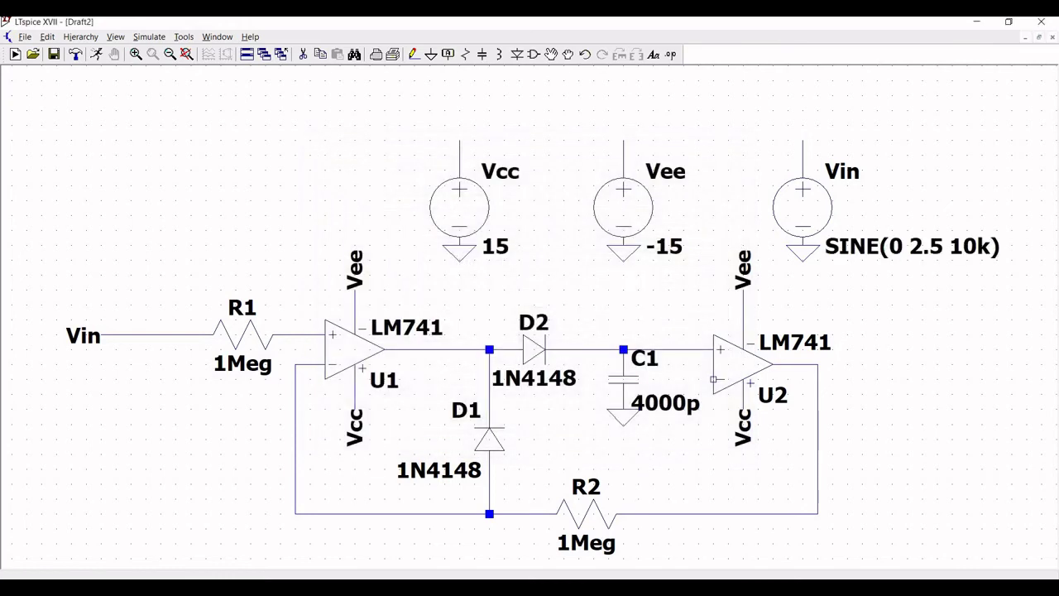
Add a transient analysis with stop time 4m and place its directive in the empty area above resistor R1
{"action": "left_click", "coordinate": [47, 36]}
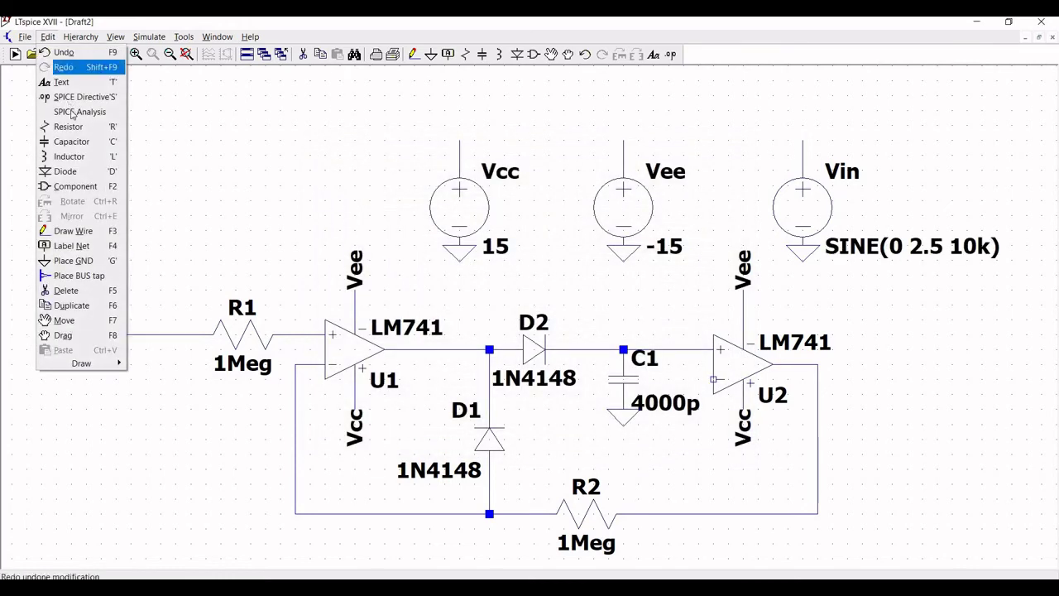
{"action": "left_click", "coordinate": [75, 110]}
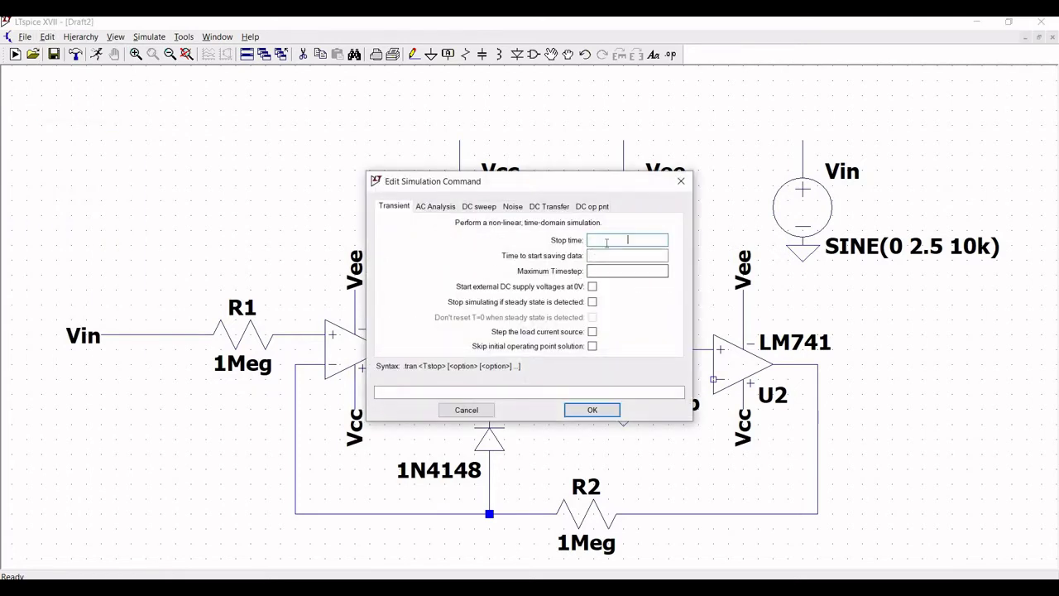
{"action": "type", "text": "4m"}
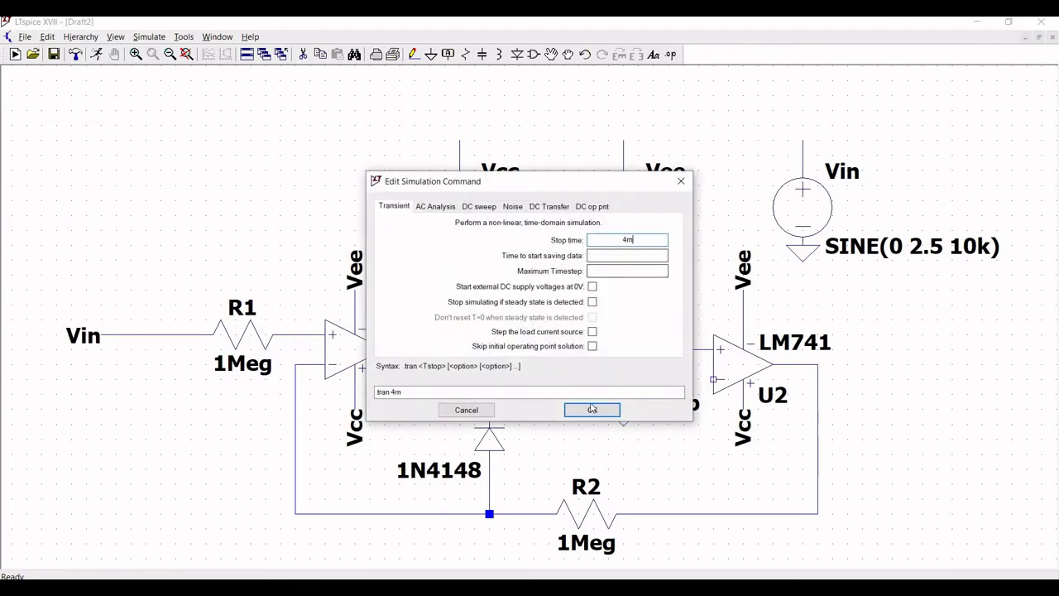
{"action": "left_click", "coordinate": [592, 410]}
{"action": "left_click", "coordinate": [128, 140]}
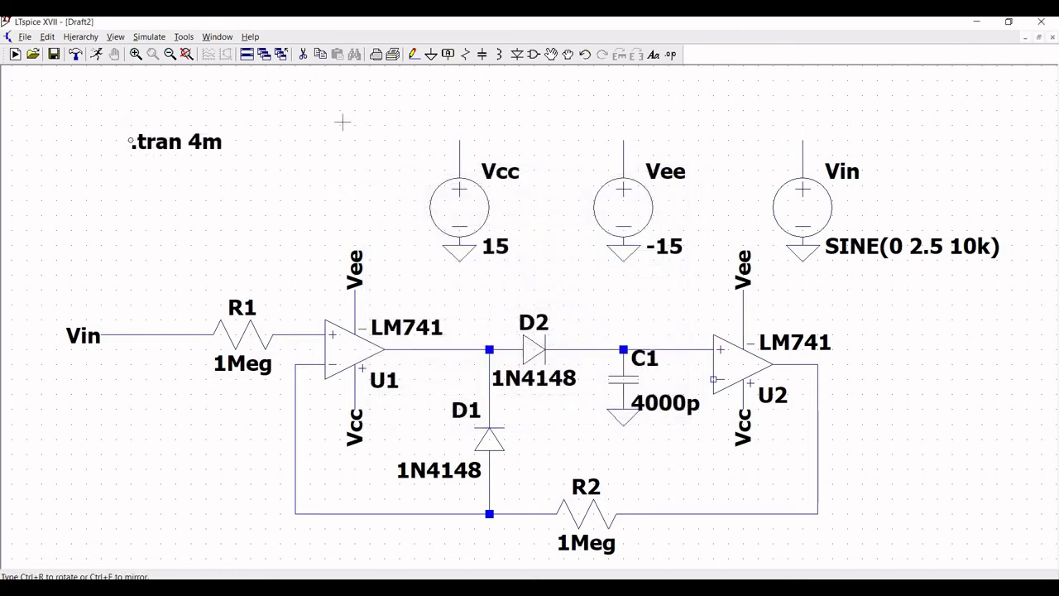
Place a rotated net label Vout on the output wire of op amp U2
{"action": "left_click", "coordinate": [448, 56]}
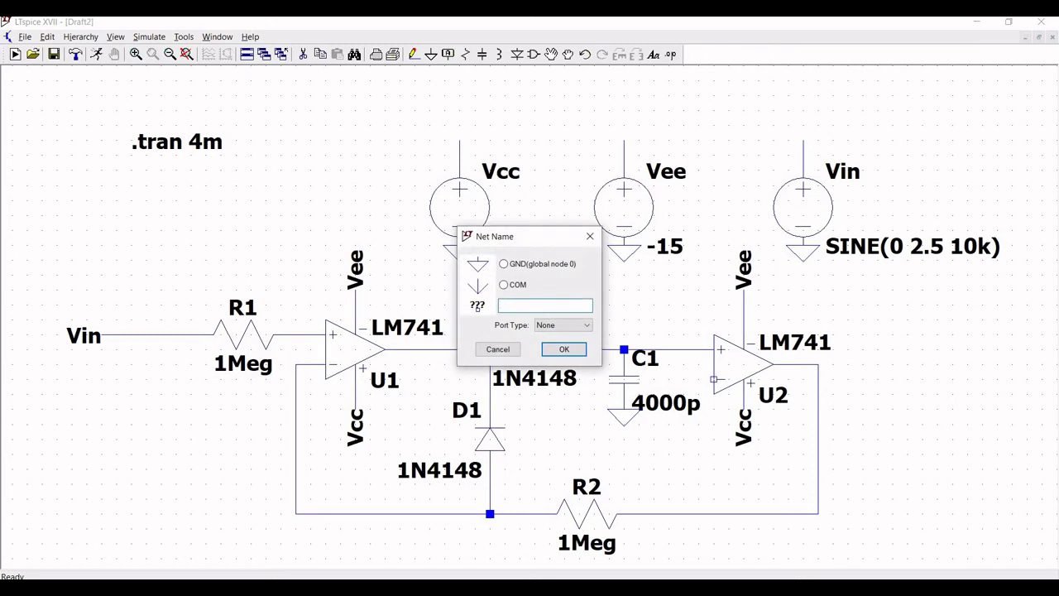
{"action": "type", "text": "Vout"}
{"action": "left_click", "coordinate": [564, 350]}
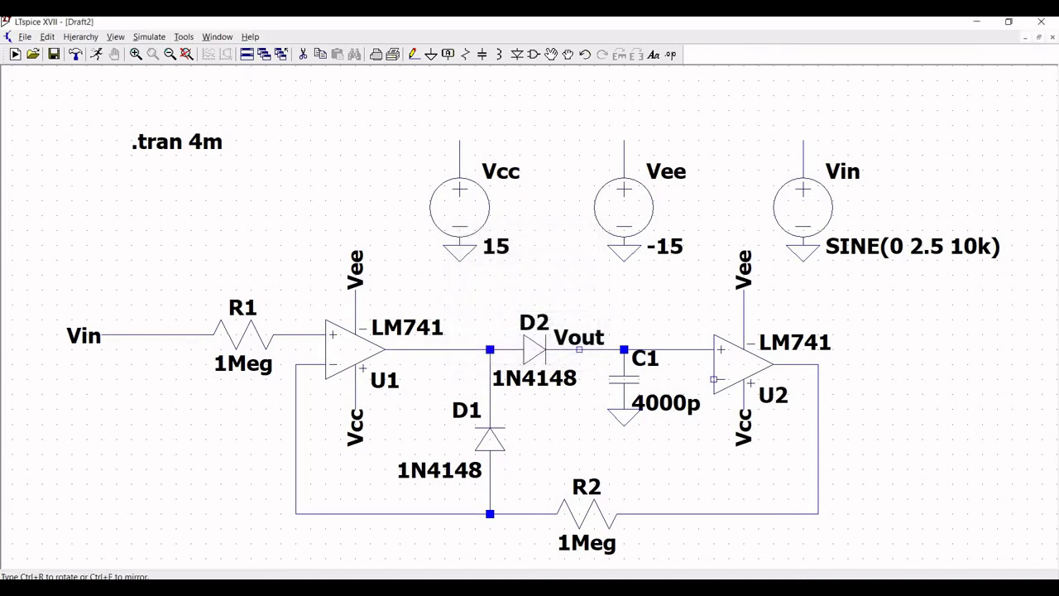
{"action": "key", "text": "ctrl+r"}
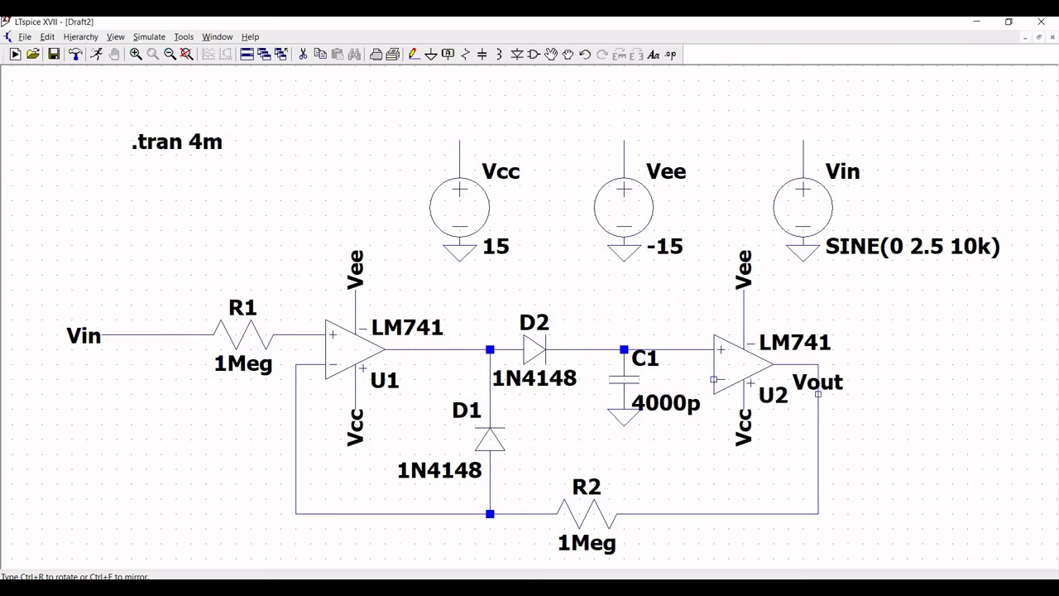
{"action": "left_click", "coordinate": [818, 393]}
{"action": "key", "text": "Escape"}
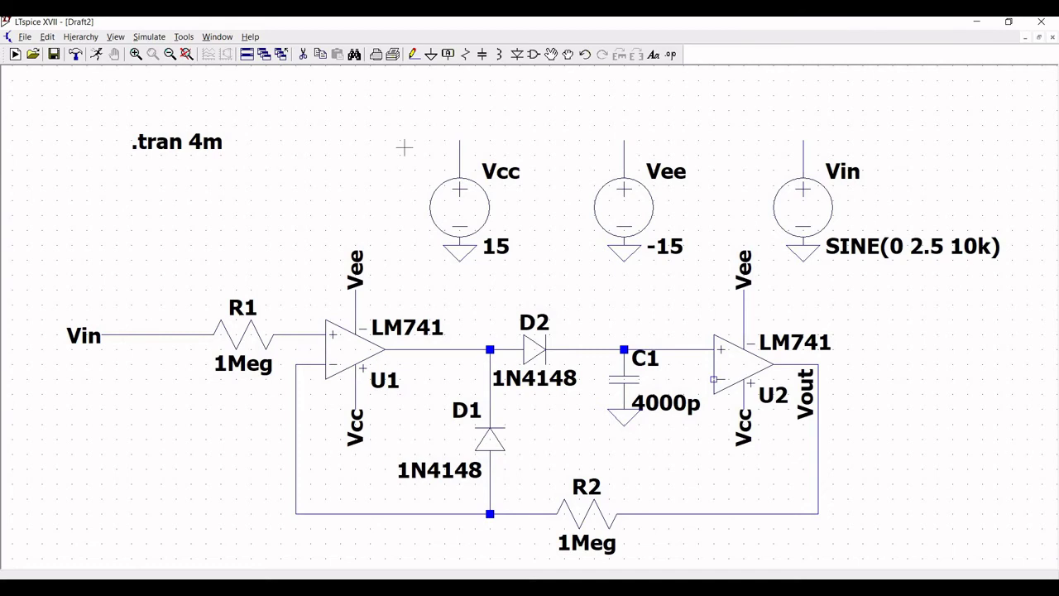
Wire the inverting input of op amp U2 around below it to its output wire
{"action": "left_click", "coordinate": [413, 53]}
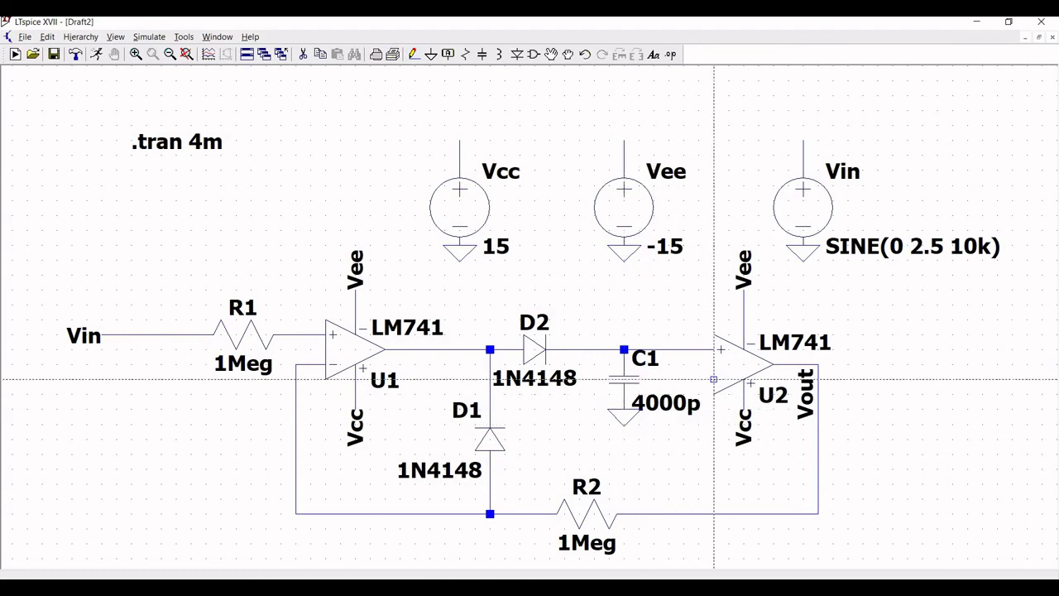
{"action": "left_click", "coordinate": [714, 379]}
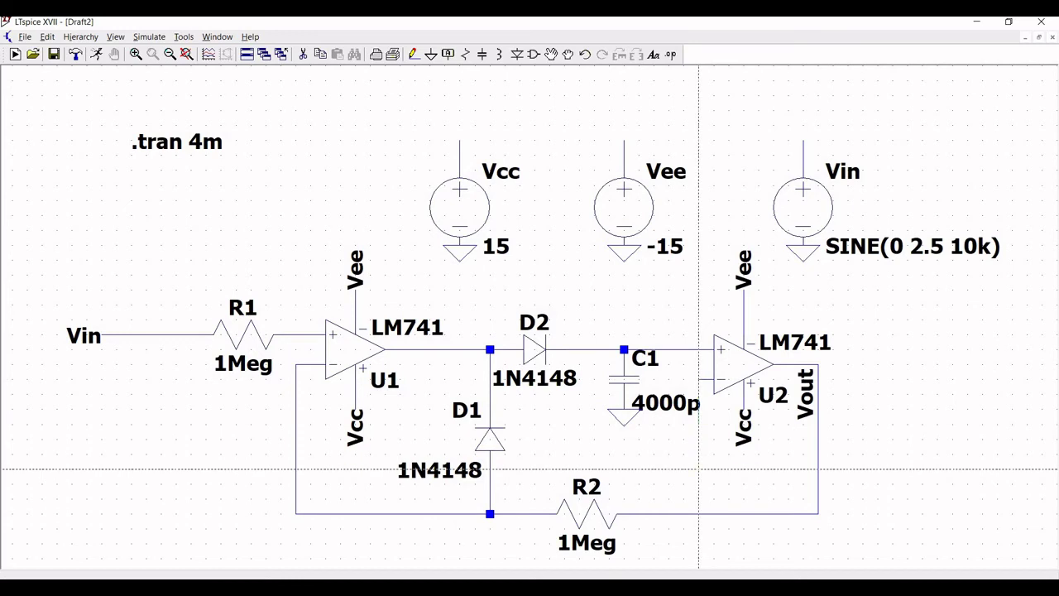
{"action": "left_click", "coordinate": [818, 469]}
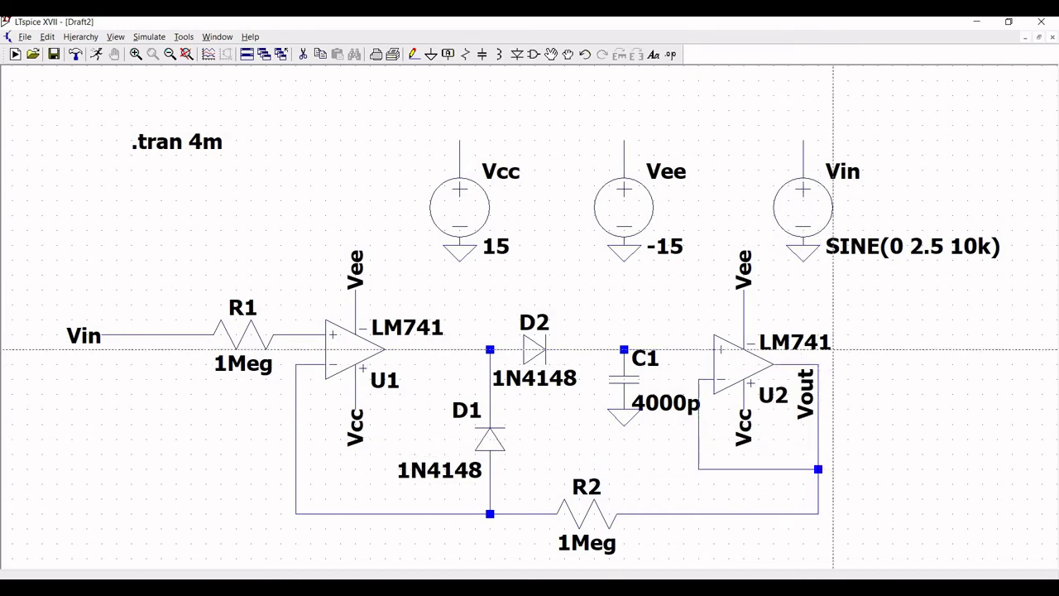
{"action": "right_click", "coordinate": [774, 290]}
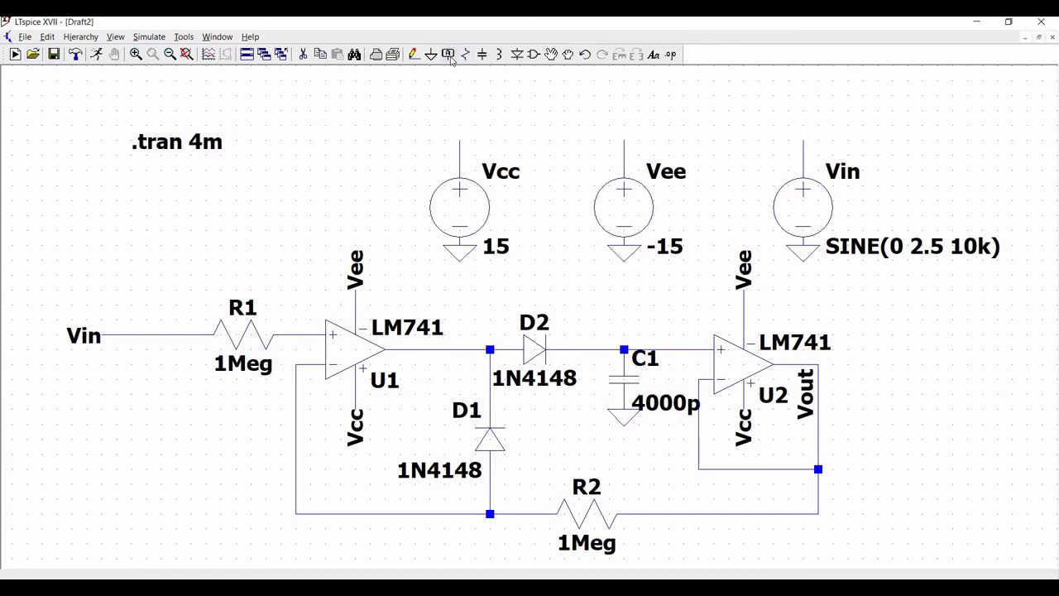
Place rotated net labels Vcc and Vee on the free upper ends of the matching Vcc and Vee voltage sources
{"action": "key", "text": "F4"}
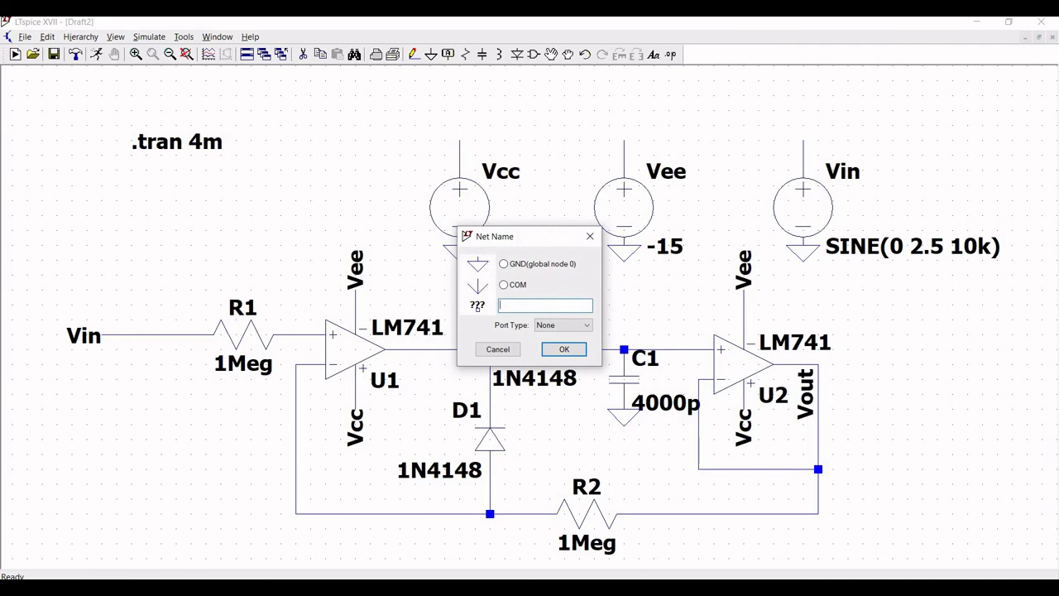
{"action": "type", "text": "Vcc"}
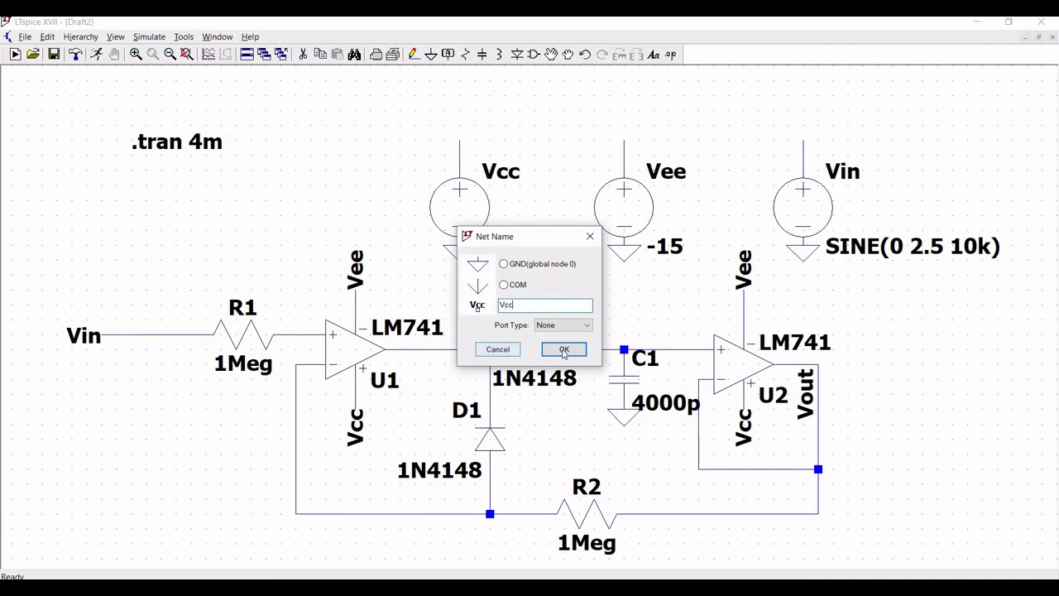
{"action": "left_click", "coordinate": [563, 349]}
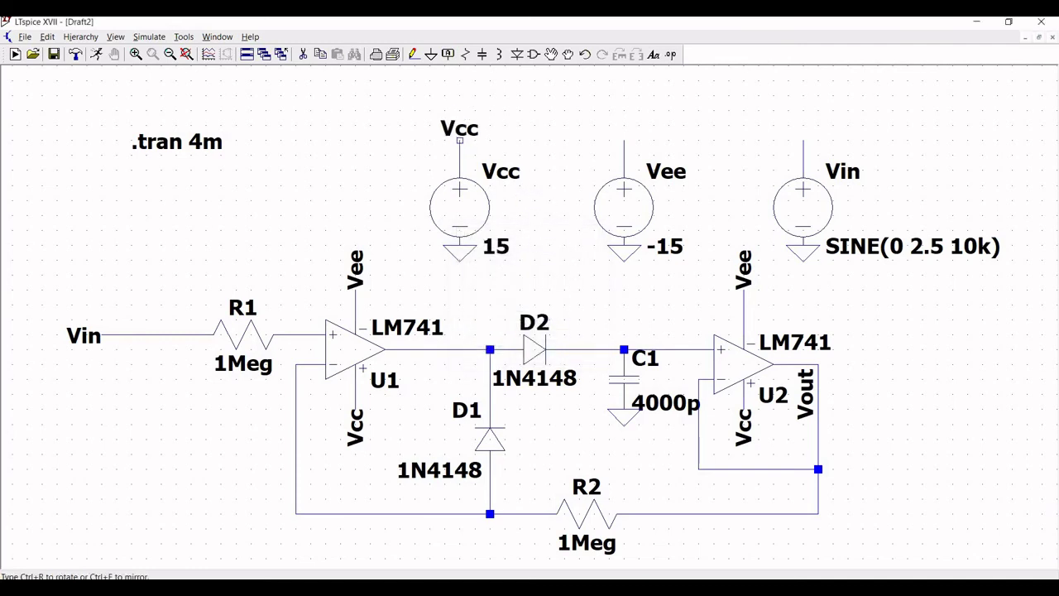
{"action": "left_click", "coordinate": [459, 140]}
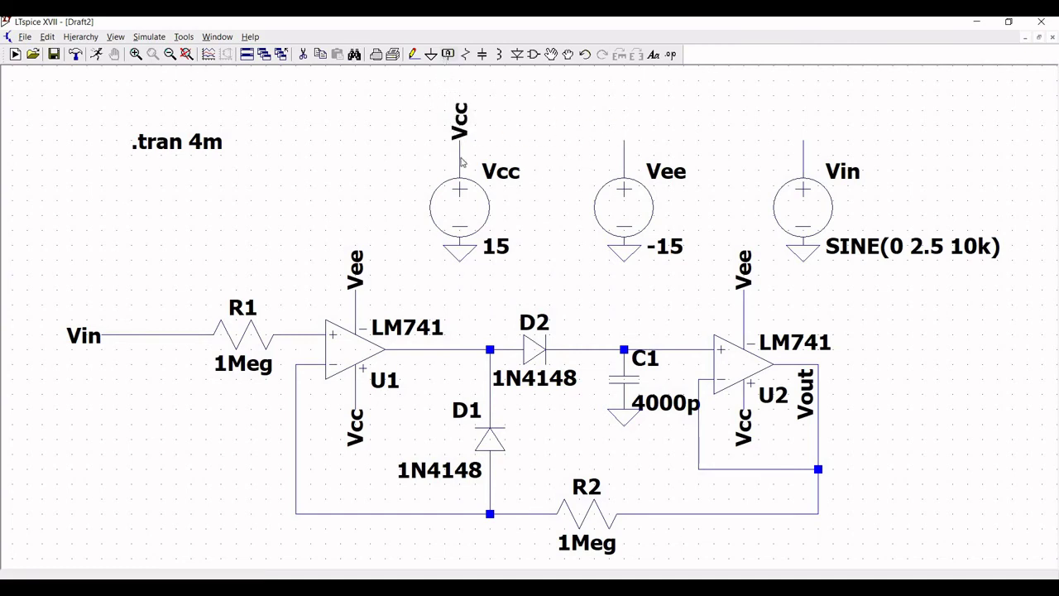
{"action": "key", "text": "F4"}
{"action": "type", "text": "Vee"}
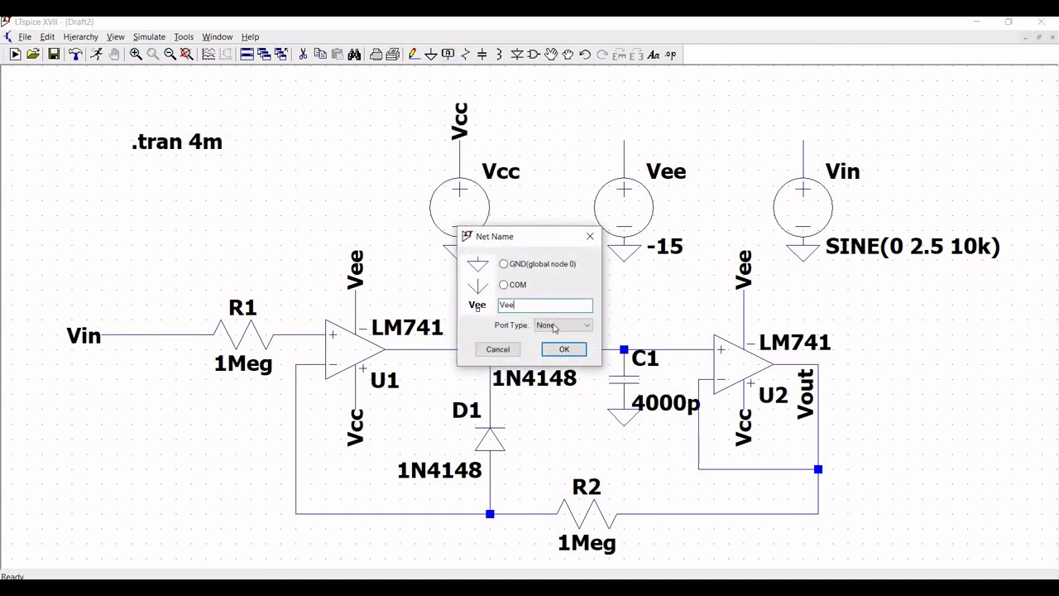
{"action": "key", "text": "Return"}
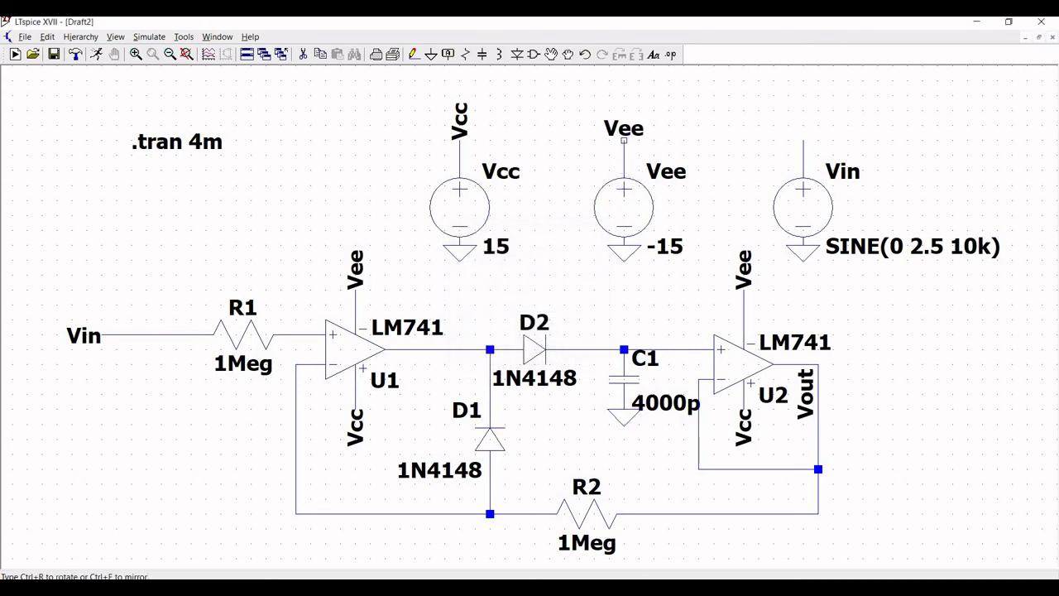
{"action": "left_click", "coordinate": [624, 140]}
{"action": "key", "text": "Escape"}
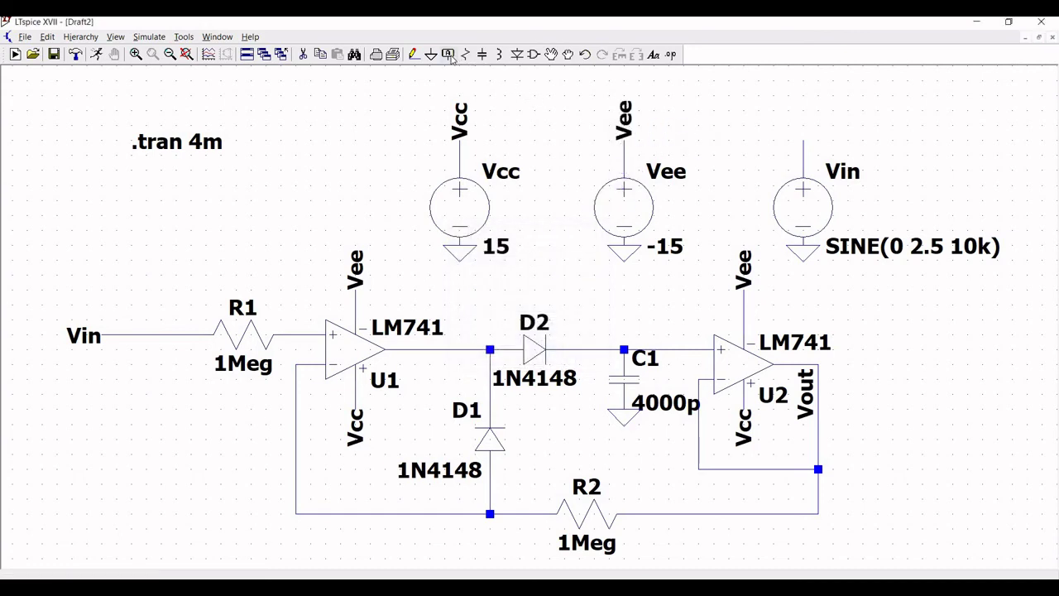
Place a rotated net label Vin on the free upper end of source Vin
{"action": "left_click", "coordinate": [448, 55]}
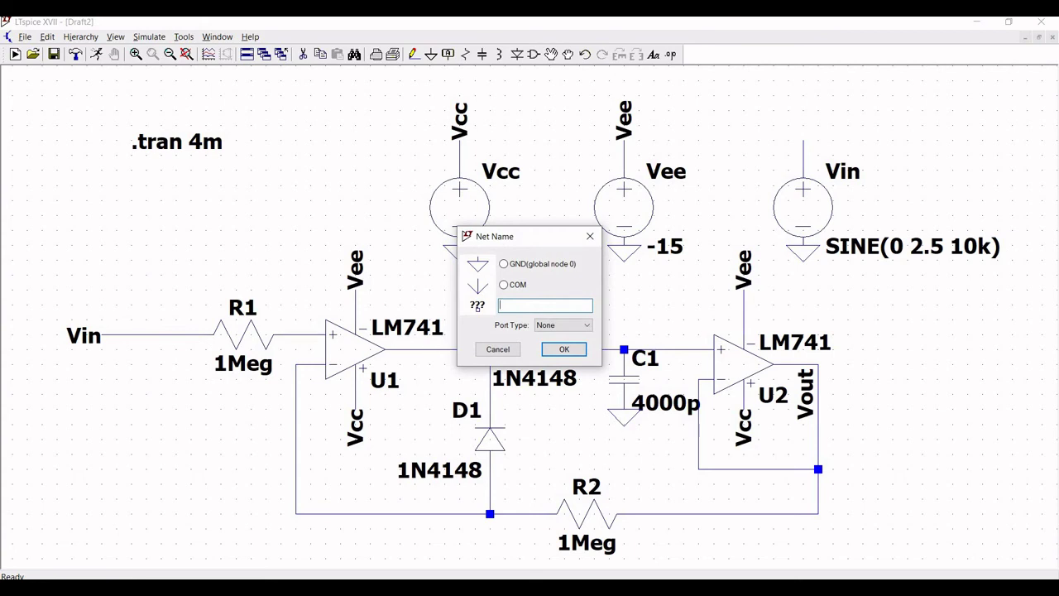
{"action": "type", "text": "Vin"}
{"action": "left_click", "coordinate": [564, 349]}
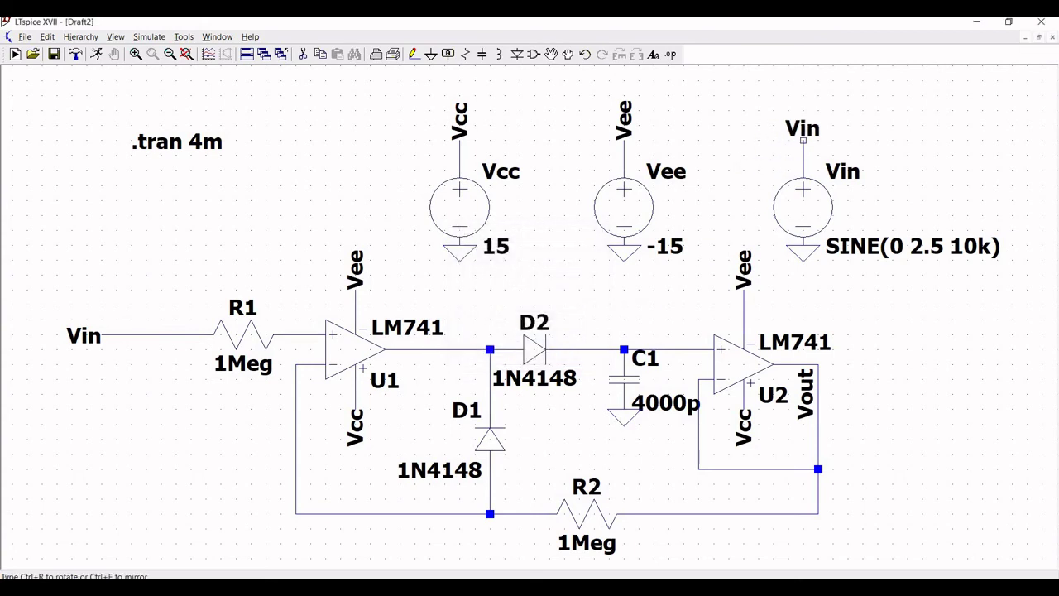
{"action": "key", "text": "ctrl+r"}
{"action": "left_click", "coordinate": [803, 140]}
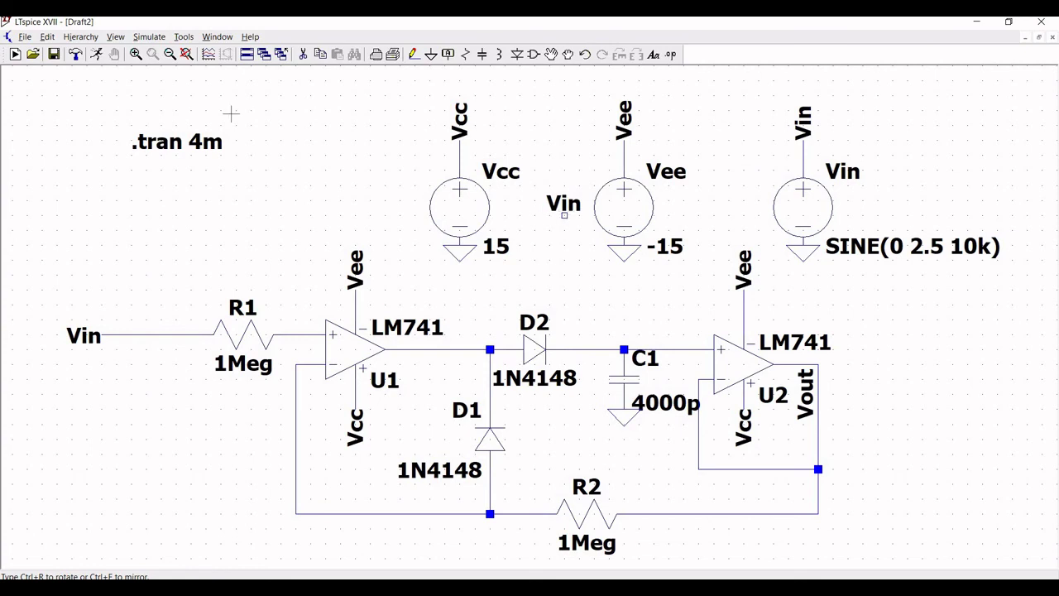
{"action": "key", "text": "Escape"}
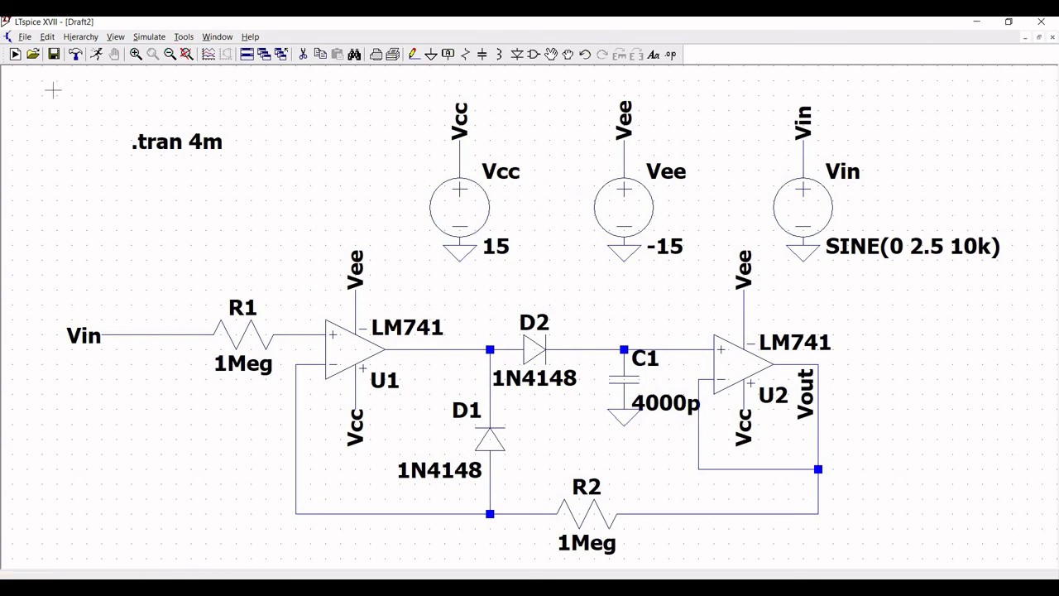
Run the transient simulation and view the Vin and Vout voltages together in one plot pane, closing the plot when done
{"action": "left_click", "coordinate": [96, 56]}
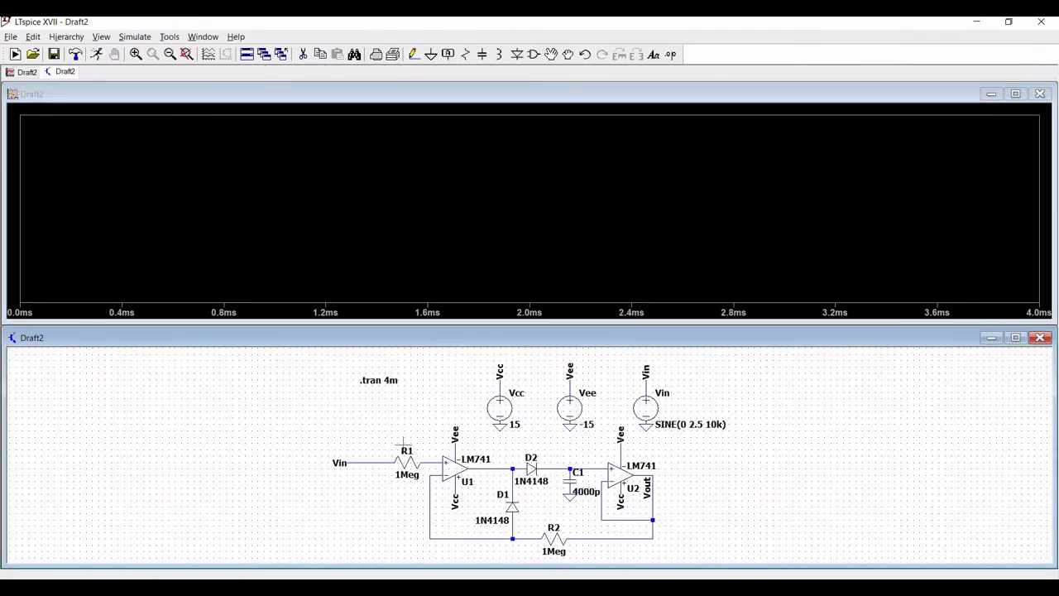
{"action": "left_click", "coordinate": [365, 456]}
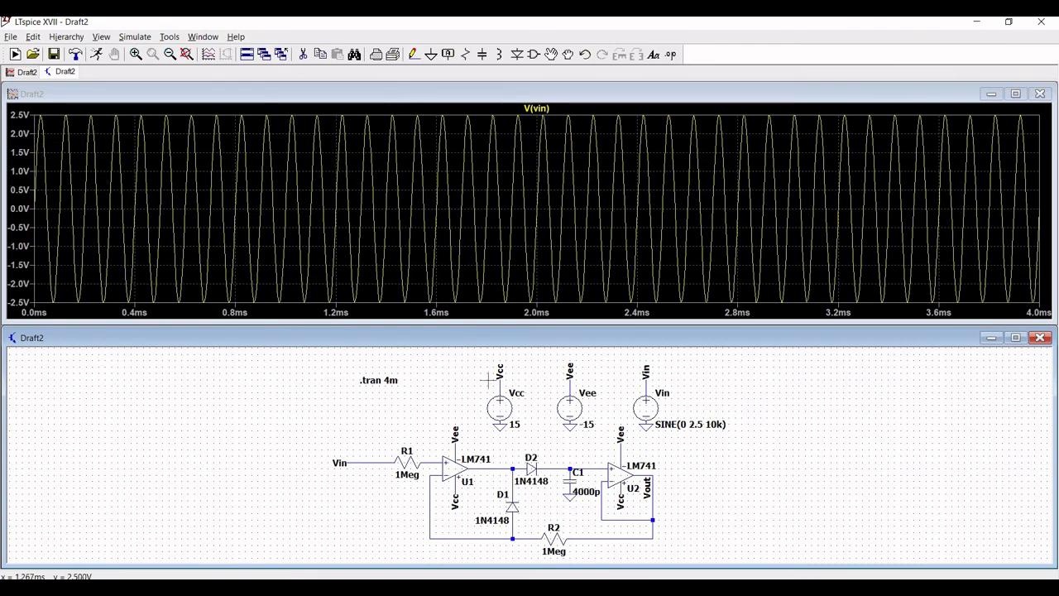
{"action": "left_click", "coordinate": [660, 469]}
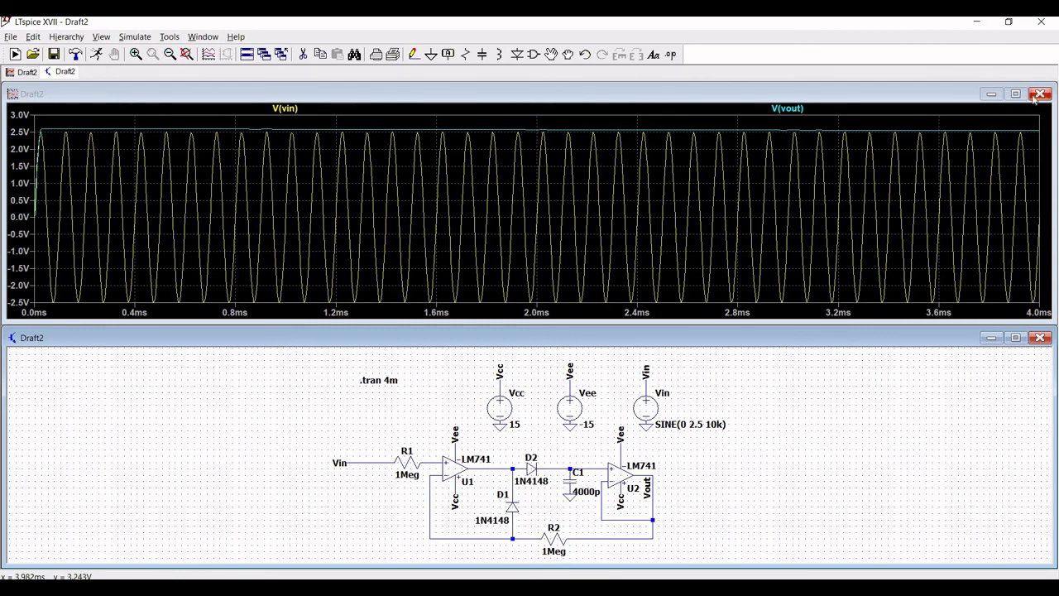
{"action": "left_click", "coordinate": [1041, 94]}
Rerun the simulation and plot the Vin voltage, with the Vout voltage in an additional plot pane
{"action": "left_click", "coordinate": [100, 55]}
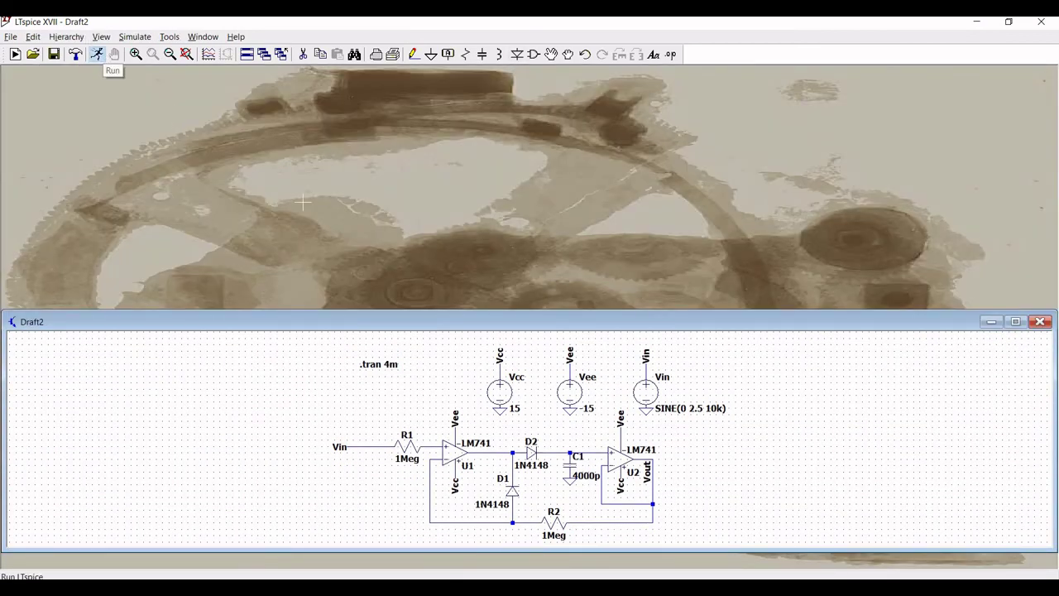
{"action": "left_click", "coordinate": [361, 461]}
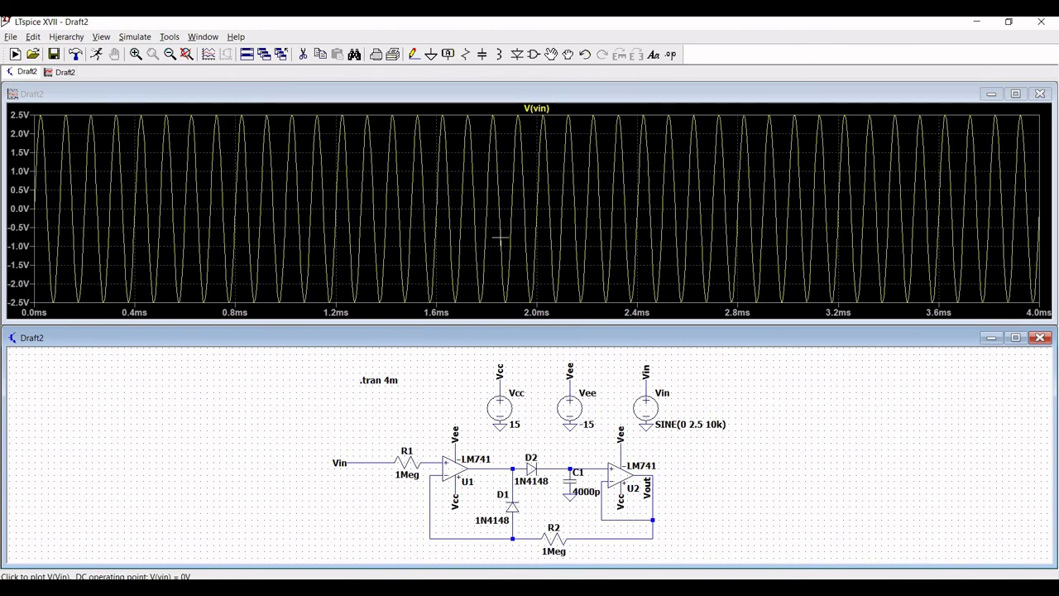
{"action": "right_click", "coordinate": [572, 125]}
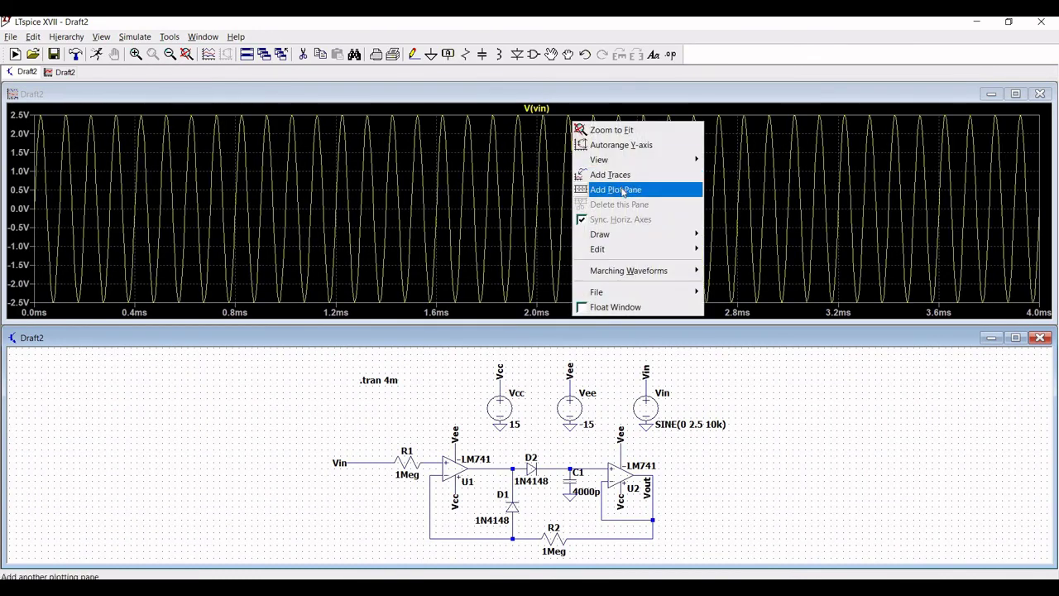
{"action": "left_click", "coordinate": [623, 192]}
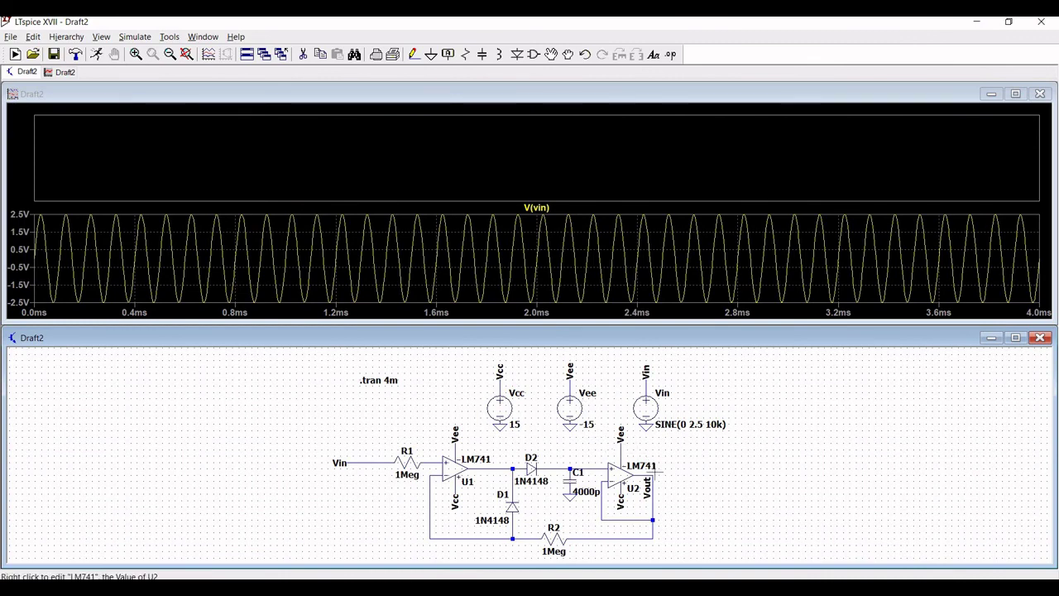
{"action": "left_click", "coordinate": [653, 477]}
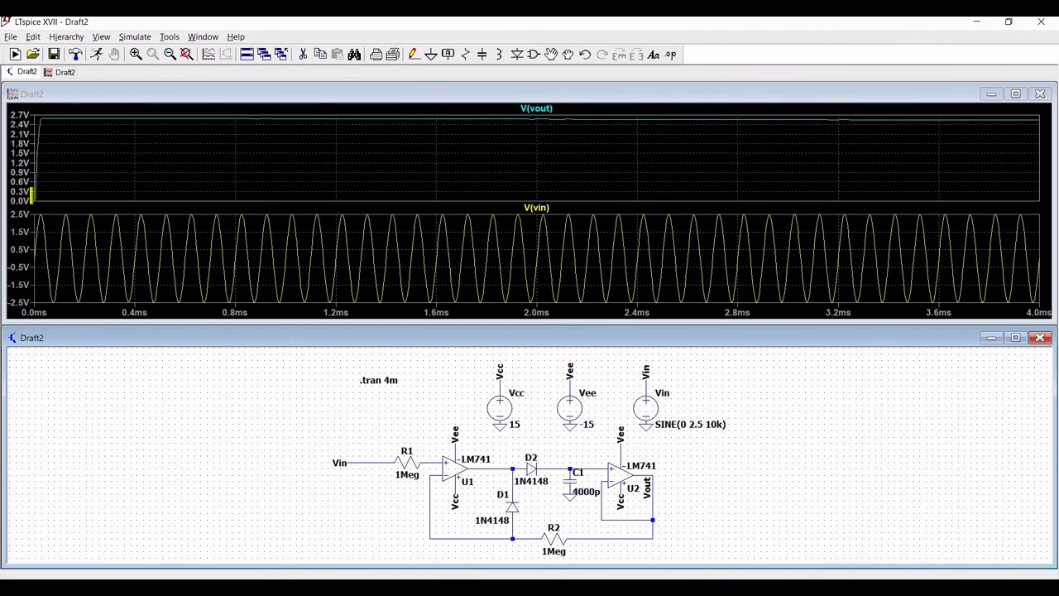